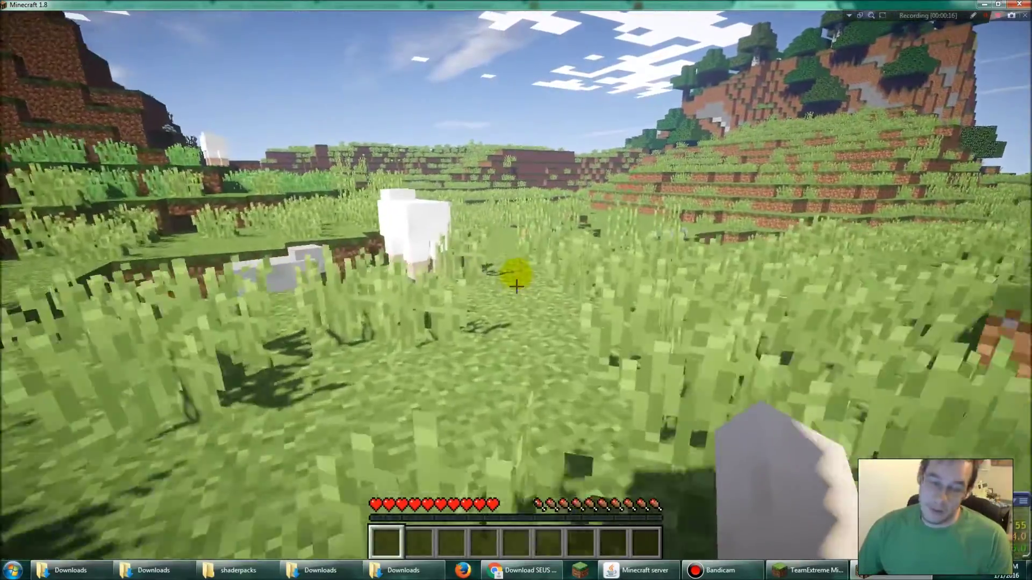
# - Save and quit the current Minecraft world, quit the game, and close the TeamExtreme launcher window
pyautogui.press('w')
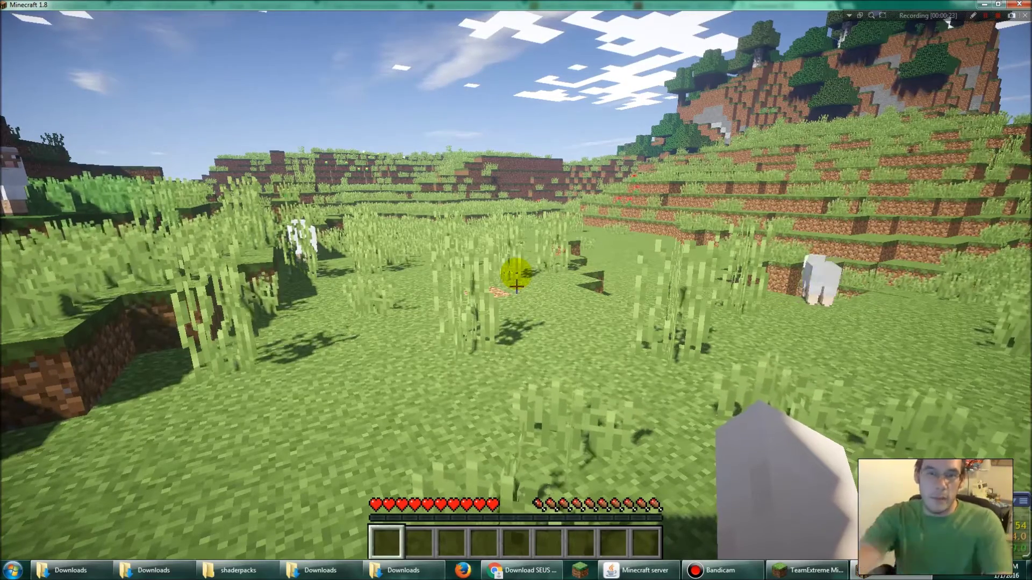
pyautogui.press('Escape')
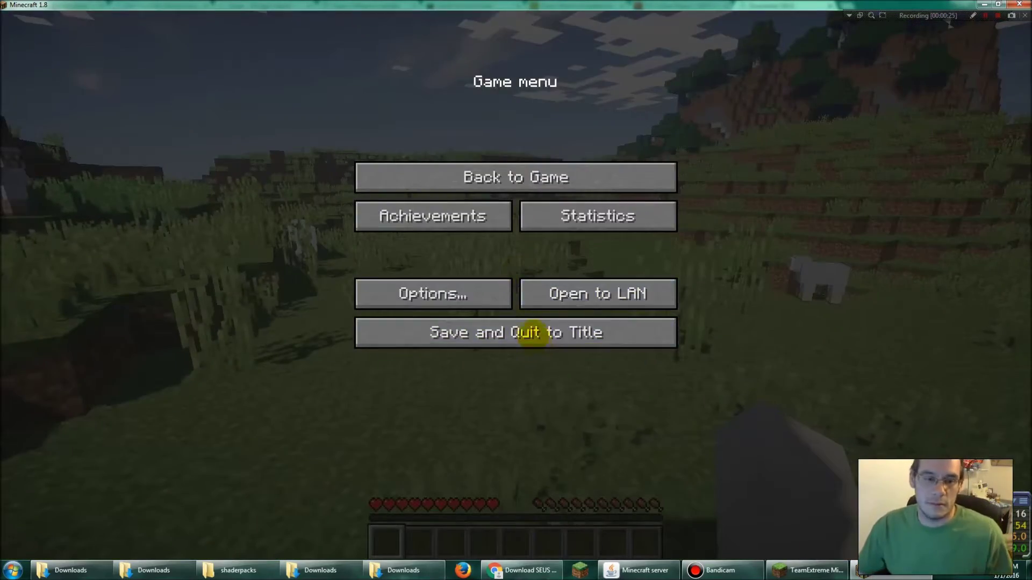
pyautogui.click(532, 332)
pyautogui.click(596, 375)
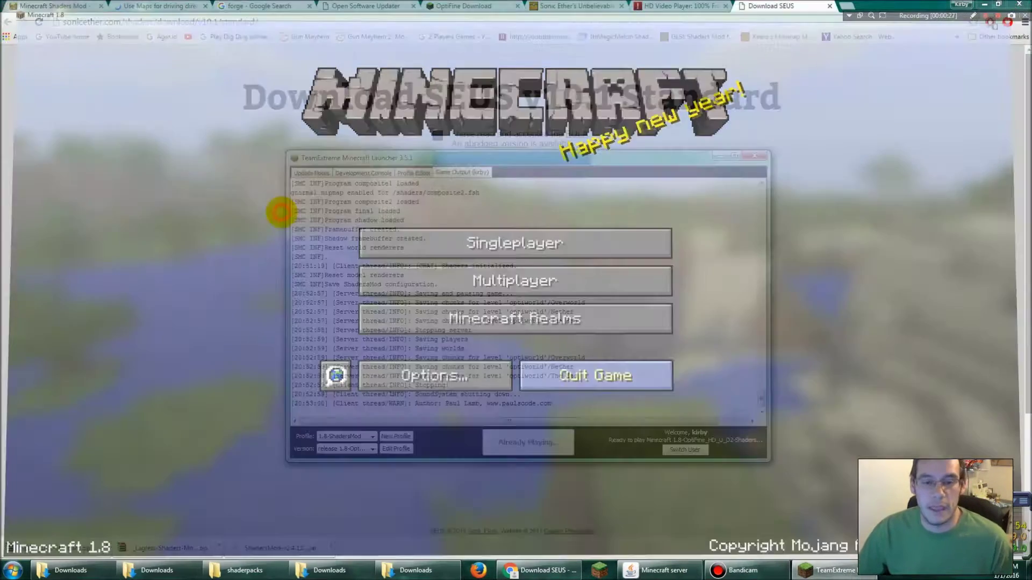
pyautogui.click(755, 155)
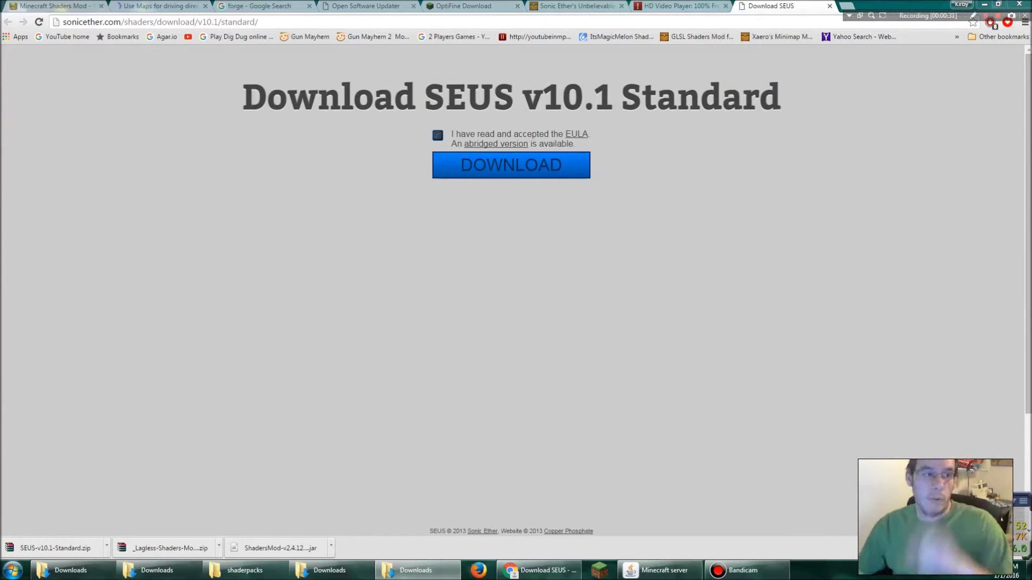
# - Return to the Google results for "shaders" in the browser and open the Minecraft Shaders Mod page at shadersmod.net/downloads
pyautogui.click(35, 6)
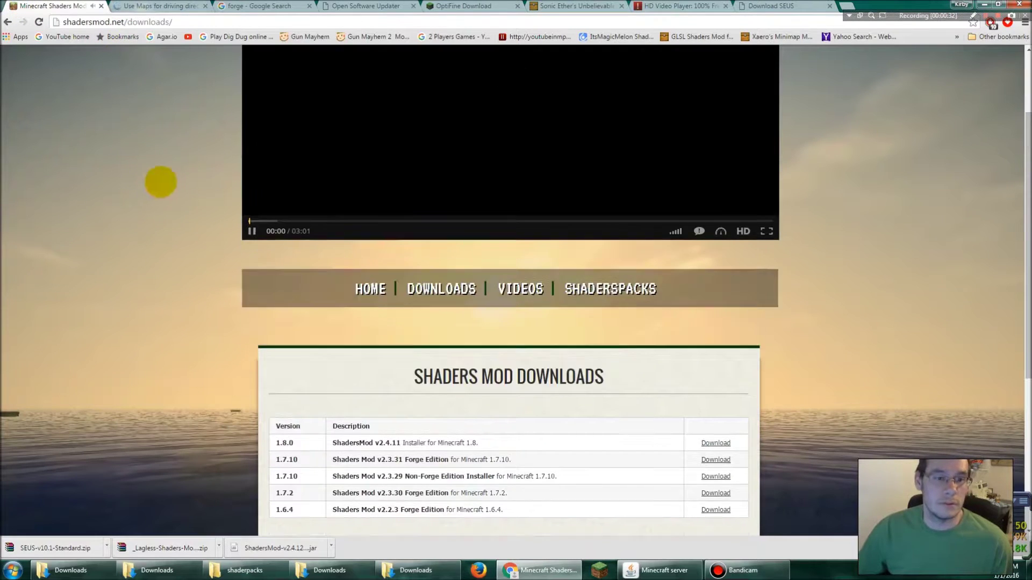
pyautogui.hotkey('alt', 'Left')
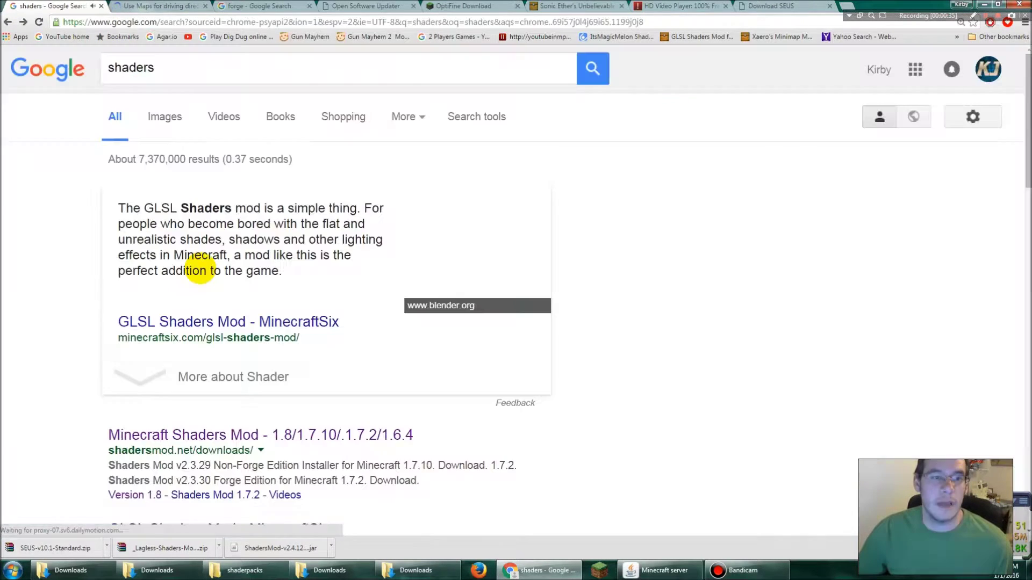
pyautogui.click(176, 68)
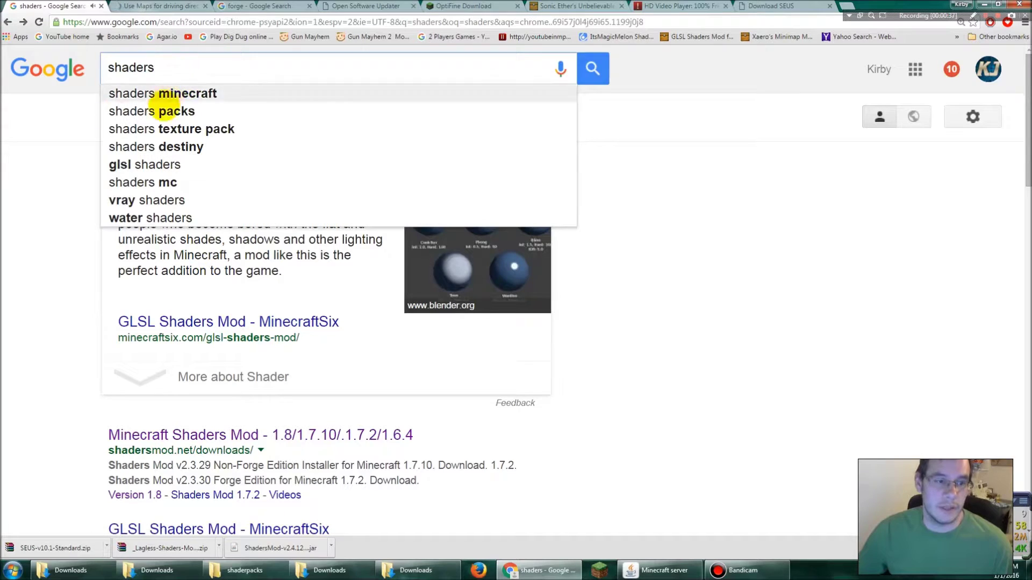
pyautogui.click(33, 129)
pyautogui.scroll(-1, 278, 262)
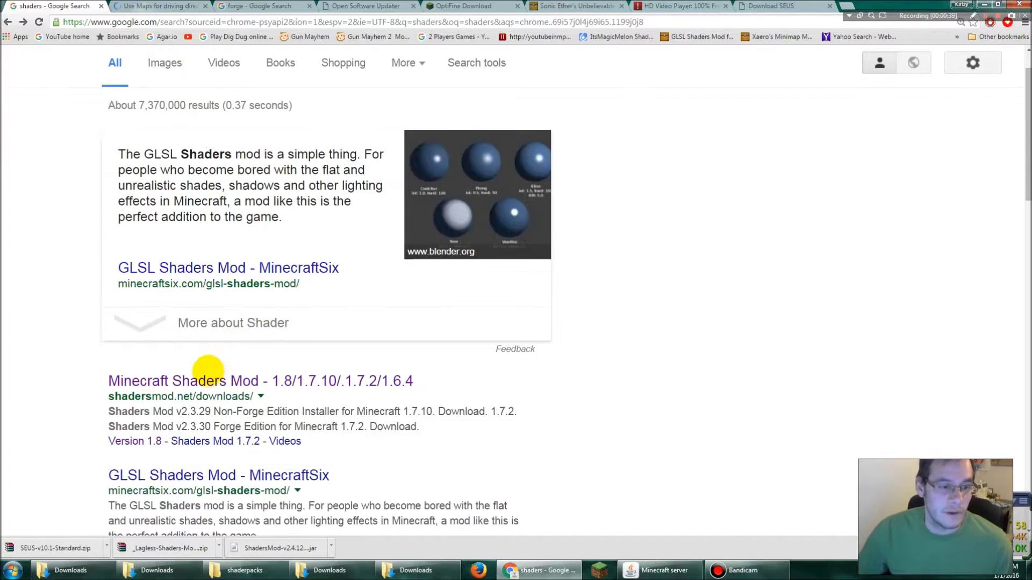
pyautogui.scroll(1, 215, 323)
pyautogui.scroll(-1, 322, 350)
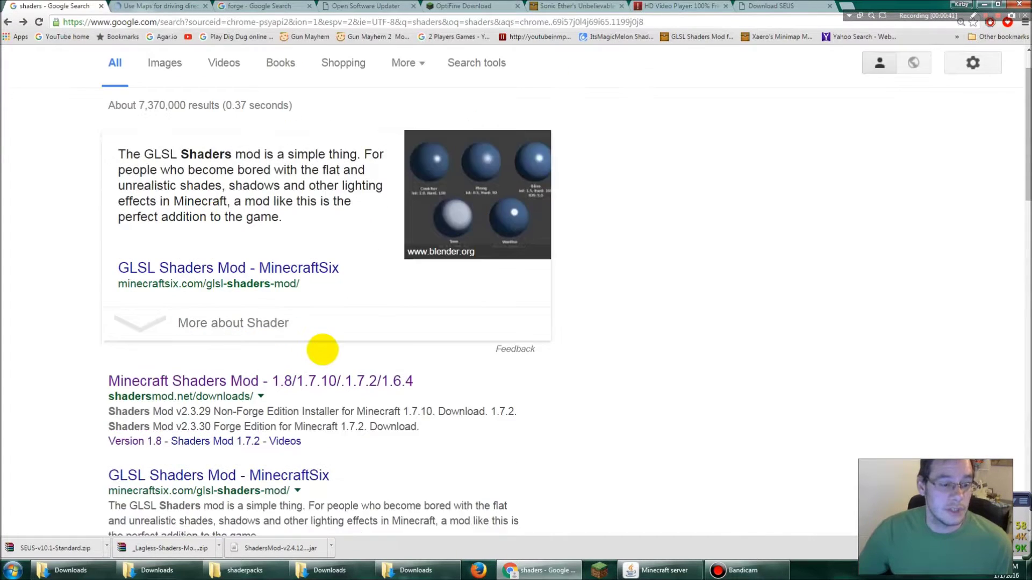
pyautogui.scroll(-2, 433, 391)
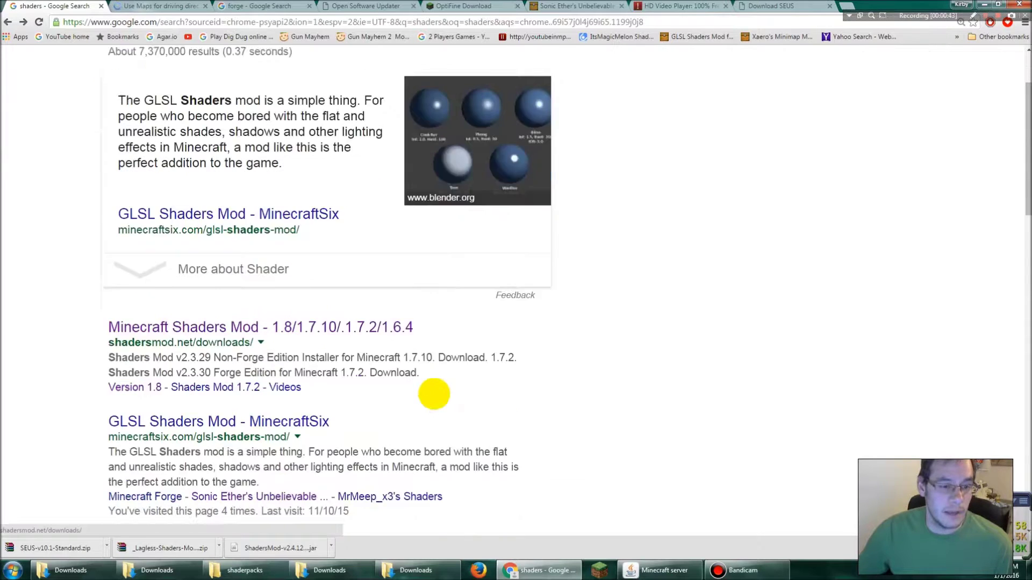
pyautogui.click(244, 272)
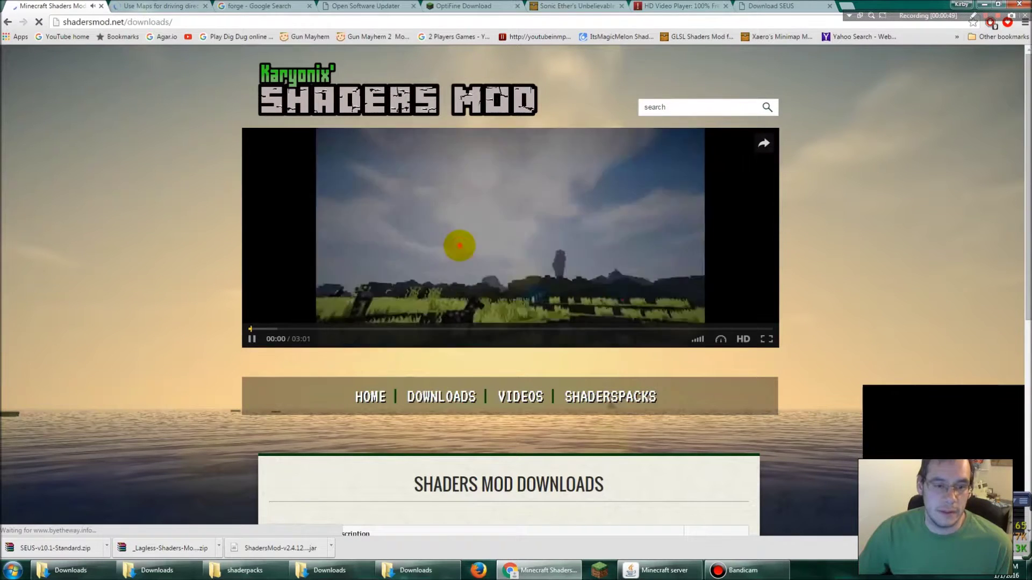
# - Pause the page's video and open the download page for the Minecraft 1.8.0 Shaders Mod
pyautogui.click(459, 246)
pyautogui.scroll(-4, 460, 250)
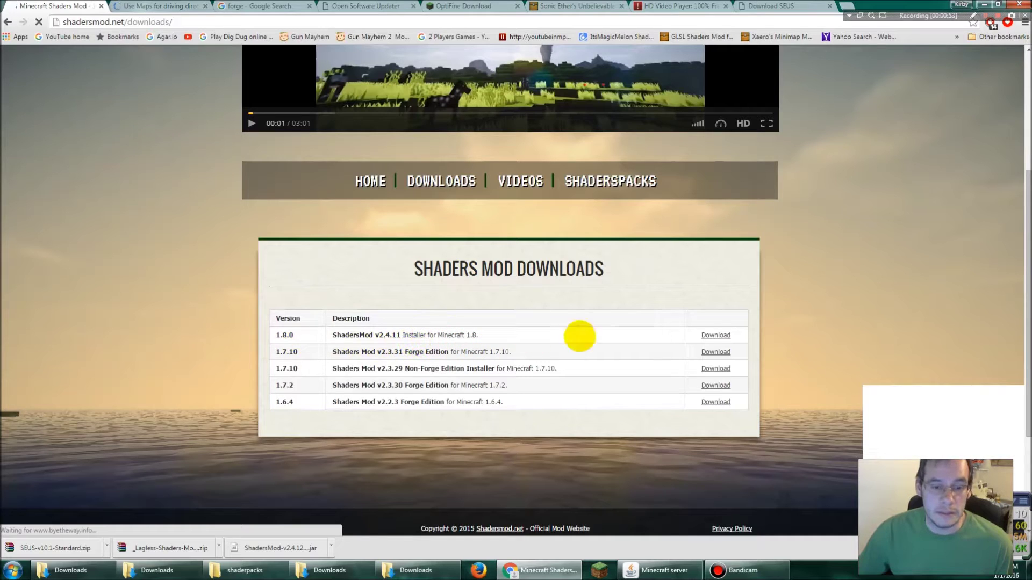
pyautogui.click(711, 339)
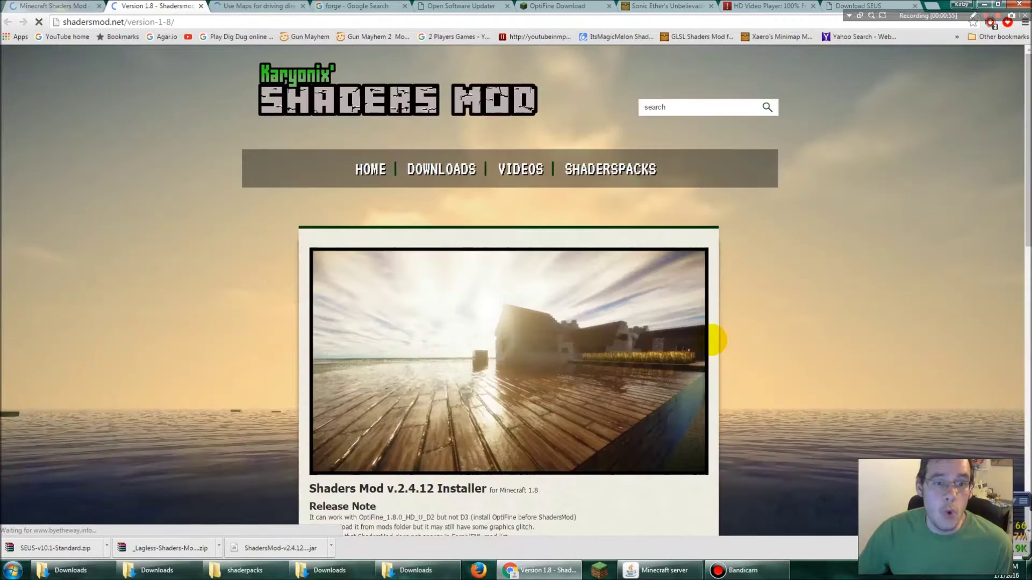
# - Review the release note on OptiFine compatibility and open the ShadersMod v2.4.12 Installer for Minecraft 1.8 download link
pyautogui.scroll(-3, 686, 345)
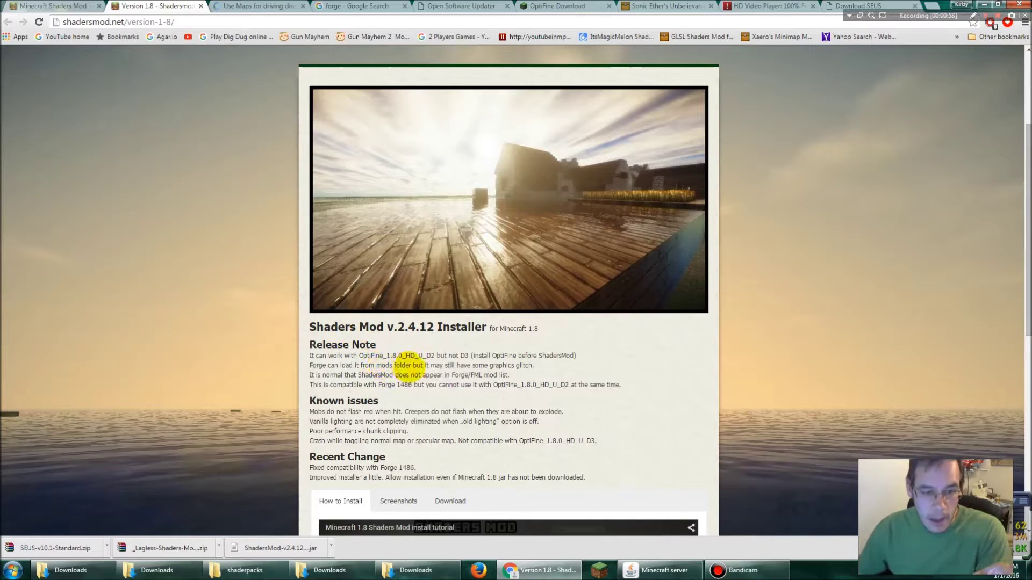
pyautogui.moveTo(359, 357); pyautogui.dragTo(500, 350)
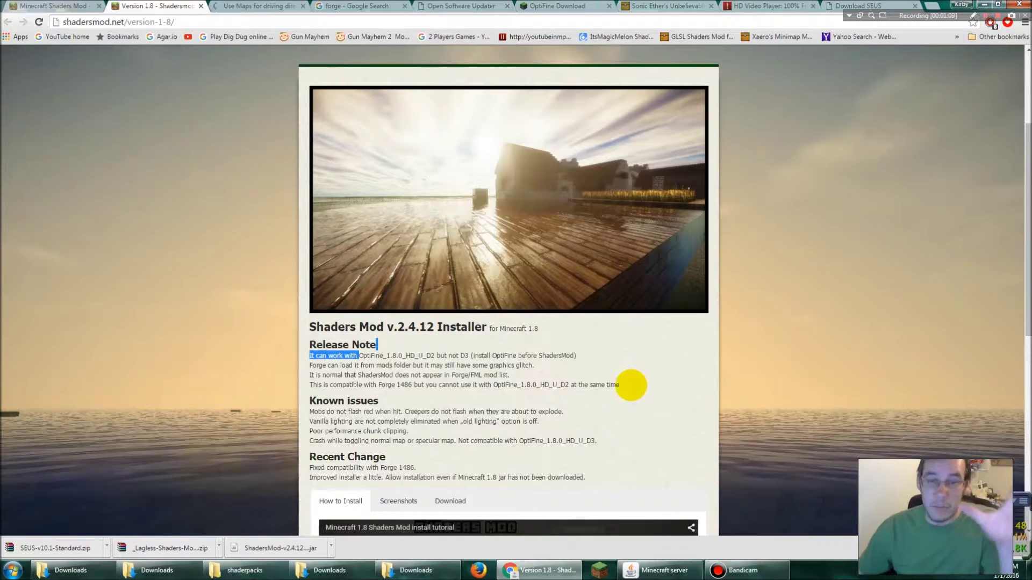
pyautogui.click(601, 395)
pyautogui.scroll(-3, 588, 411)
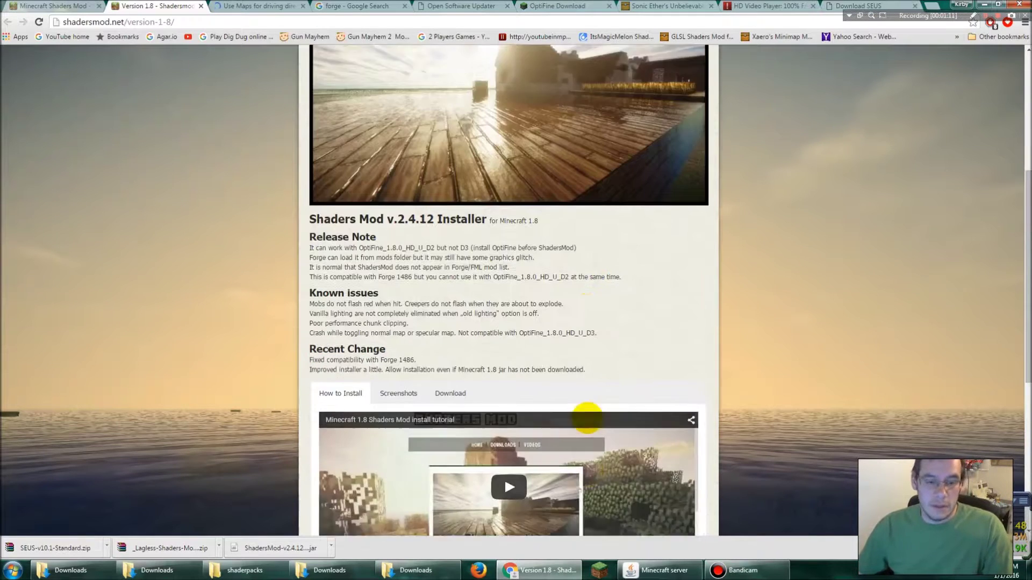
pyautogui.click(450, 340)
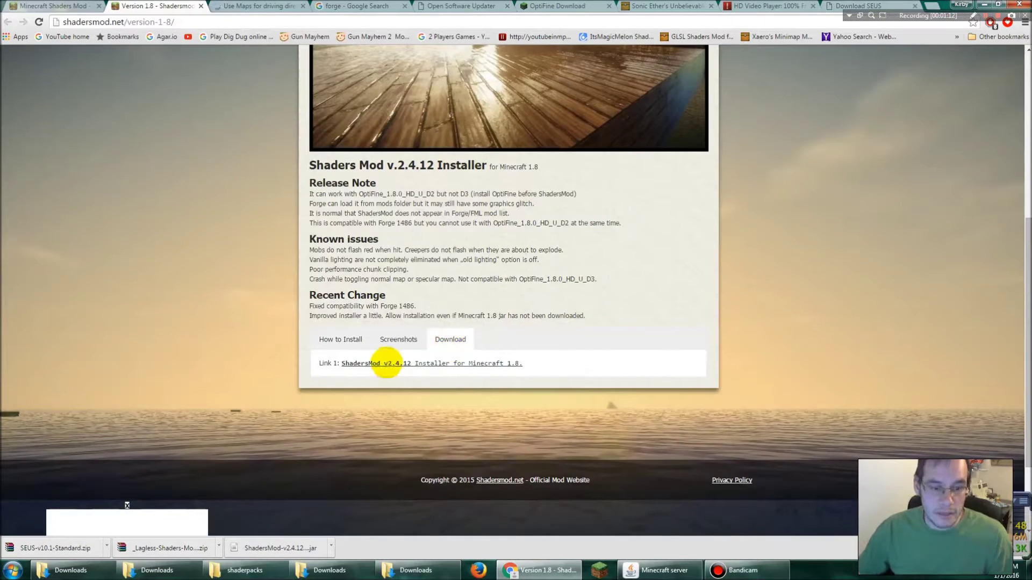
pyautogui.click(364, 369)
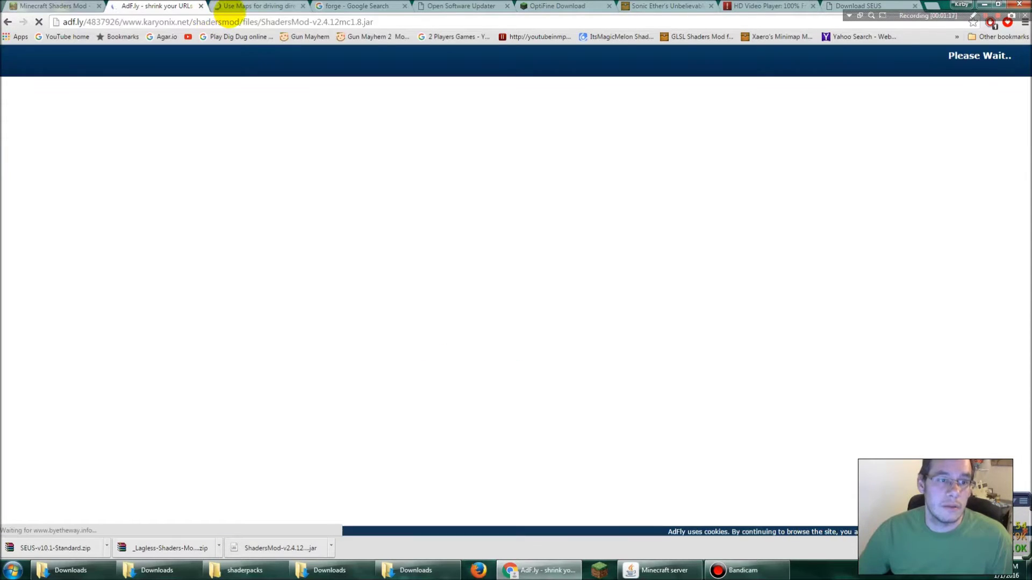
# - Close all browser tabs except the Shaders Mod downloads and AdFly pages, leaving the Open Software Updater page when asked
pyautogui.middleClick(228, 6)
pyautogui.middleClick(225, 7)
pyautogui.middleClick(224, 7)
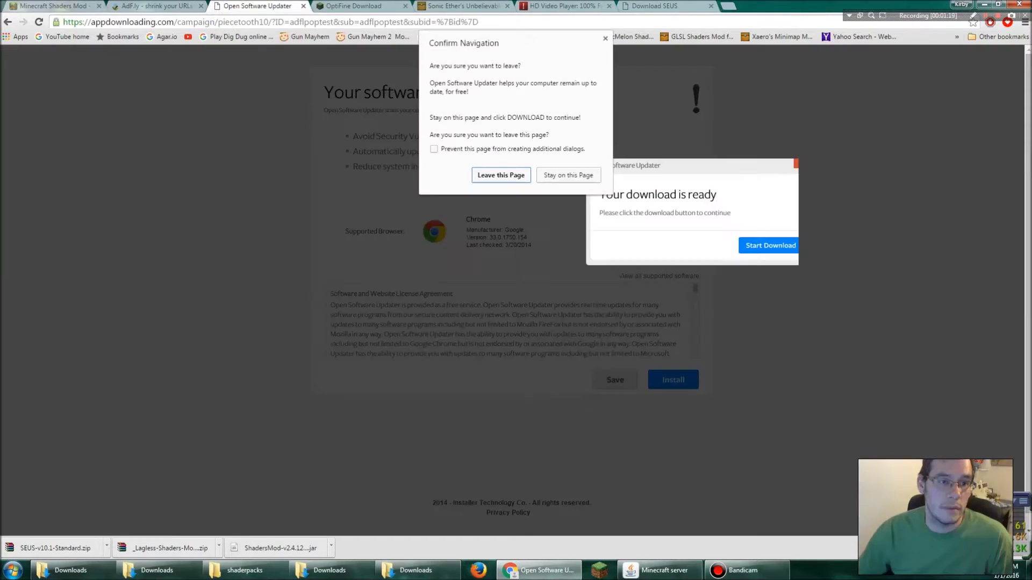
pyautogui.click(500, 173)
pyautogui.middleClick(295, 7)
pyautogui.middleClick(294, 7)
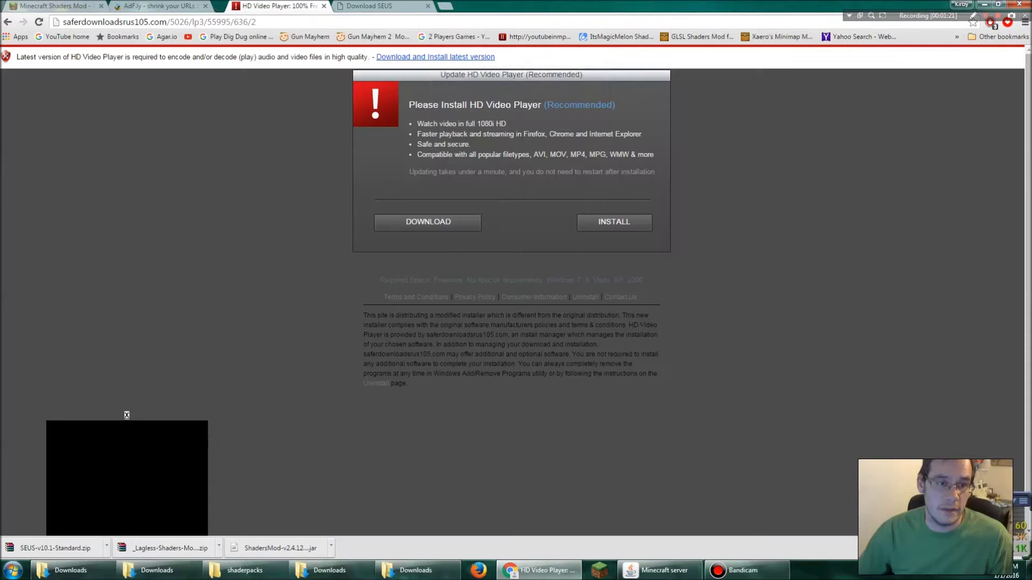
pyautogui.middleClick(295, 7)
pyautogui.middleClick(271, 7)
pyautogui.middleClick(262, 7)
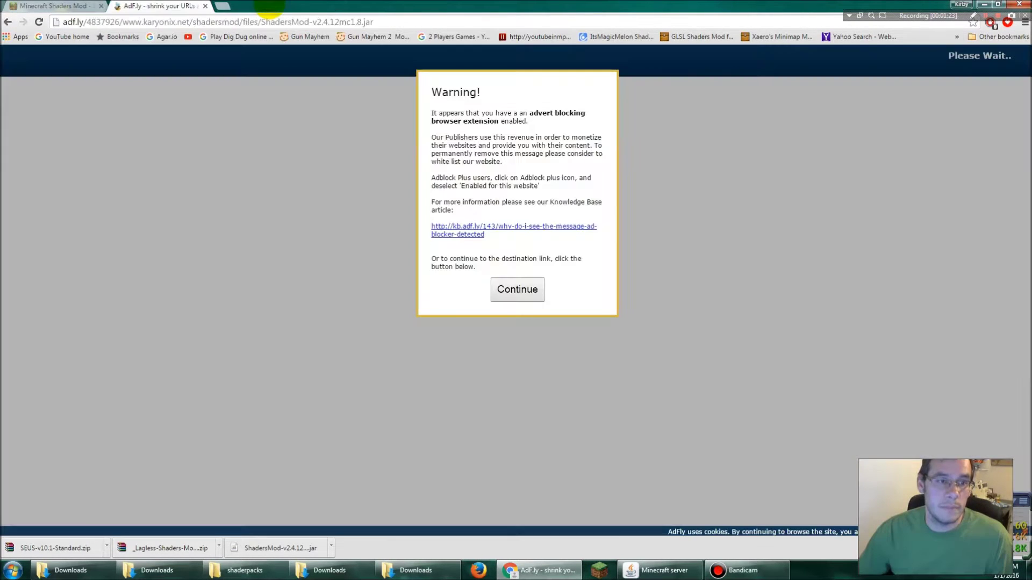
# - Continue past the ad-blocker warning, wait out the AdFly countdown, and skip the ad to download the ShadersMod-v2.4.12mc1.8.jar installer
pyautogui.click(516, 289)
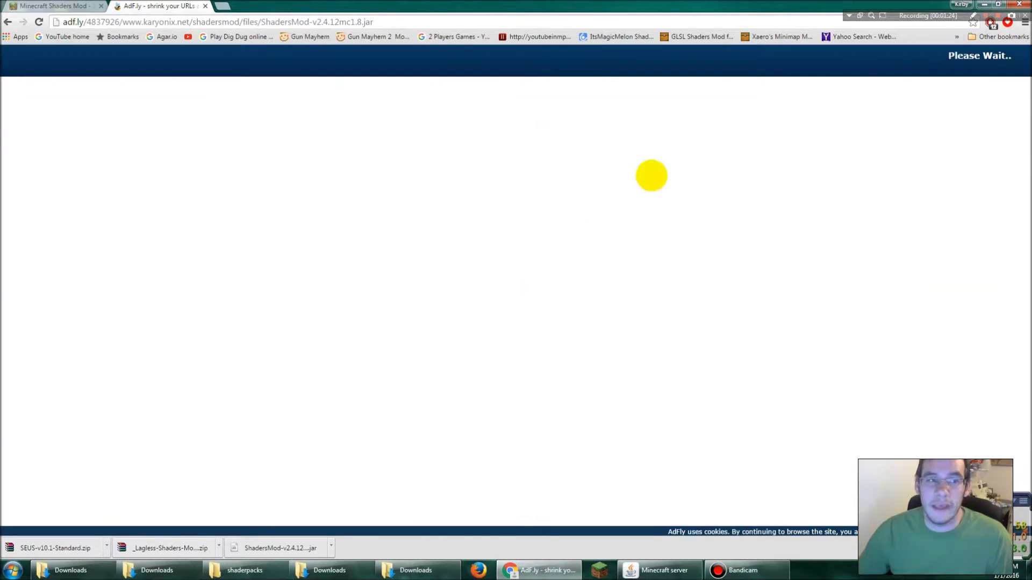
pyautogui.click(80, 7)
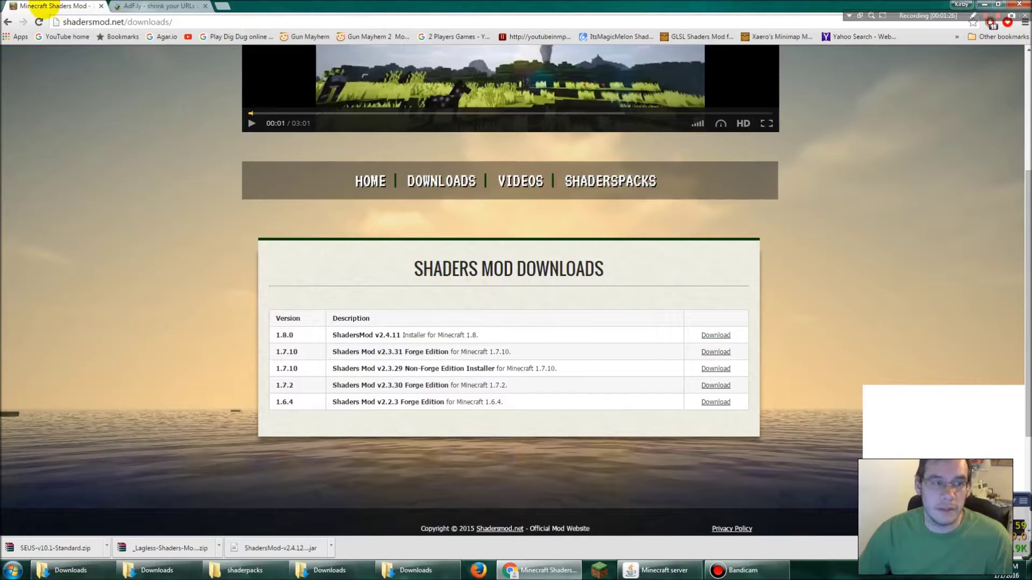
pyautogui.click(138, 6)
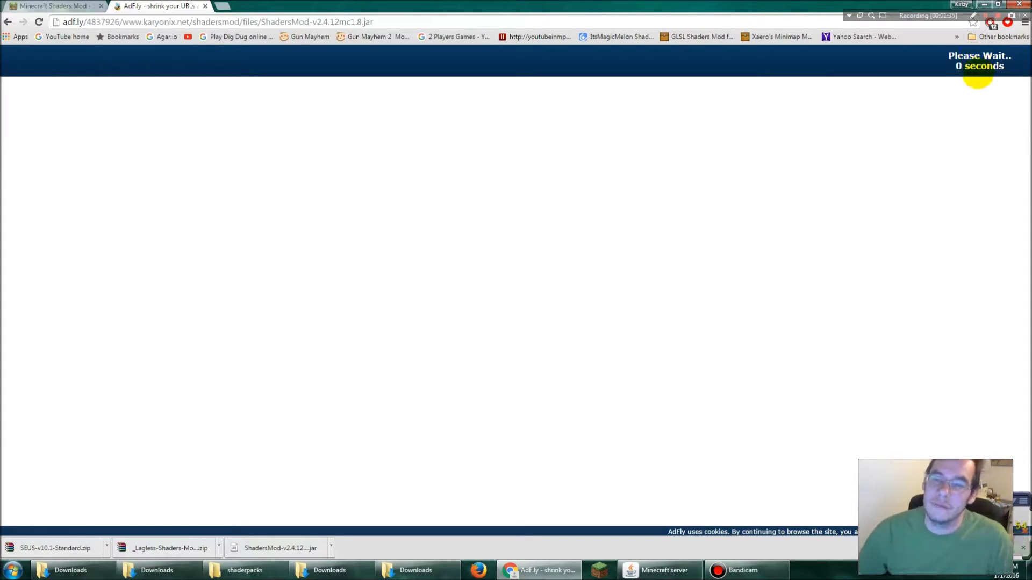
pyautogui.click(980, 60)
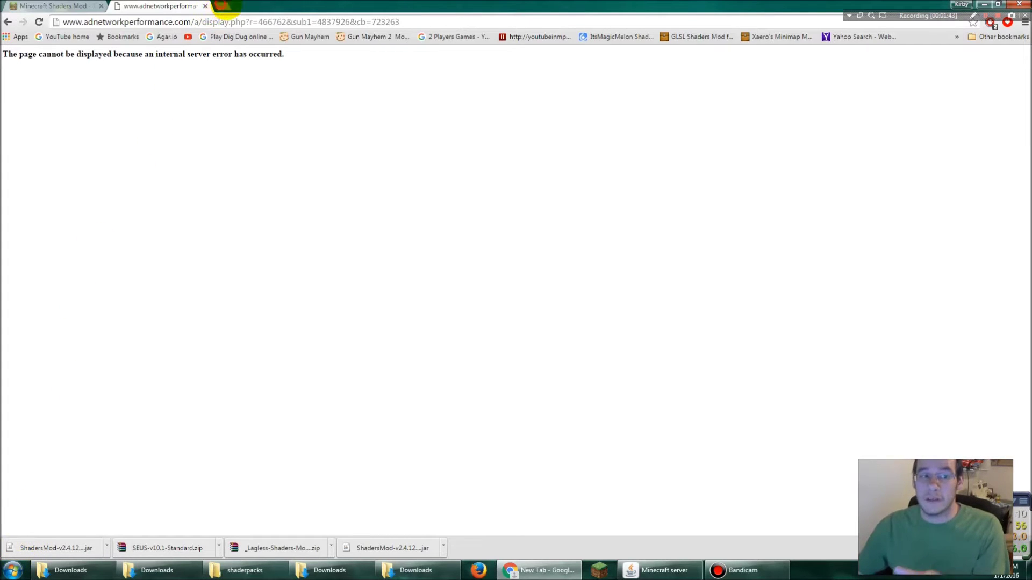
# - Search Google for "optifine 1.8" in a new tab and open the OptiFine Downloads page at optifine.net
pyautogui.click(222, 5)
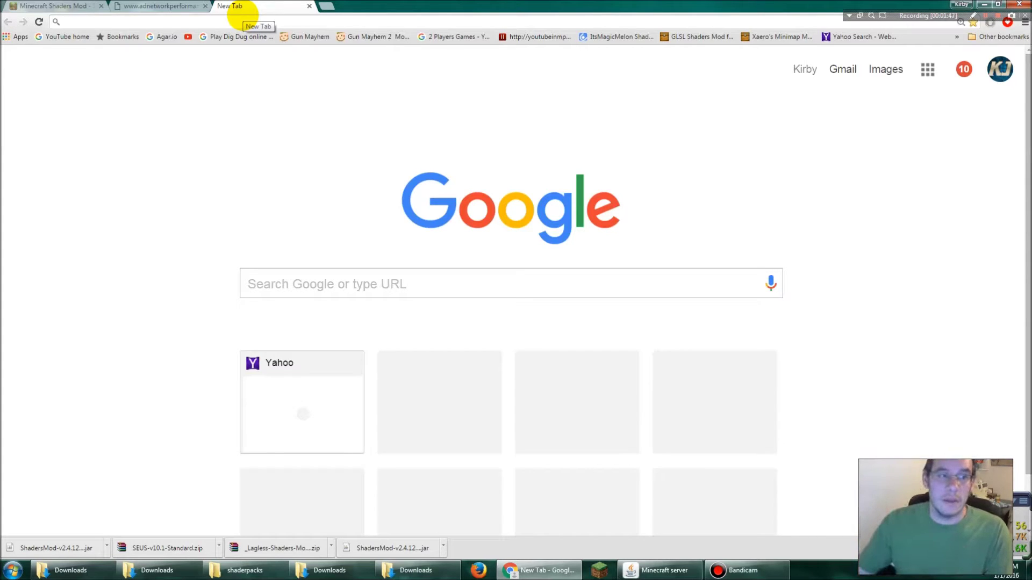
pyautogui.click(270, 282)
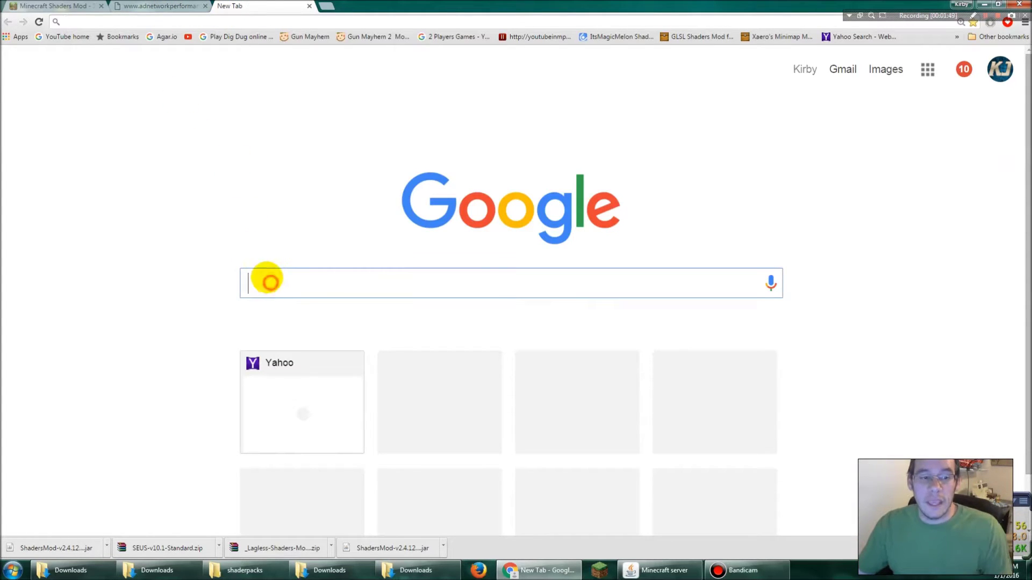
pyautogui.write('optifine')
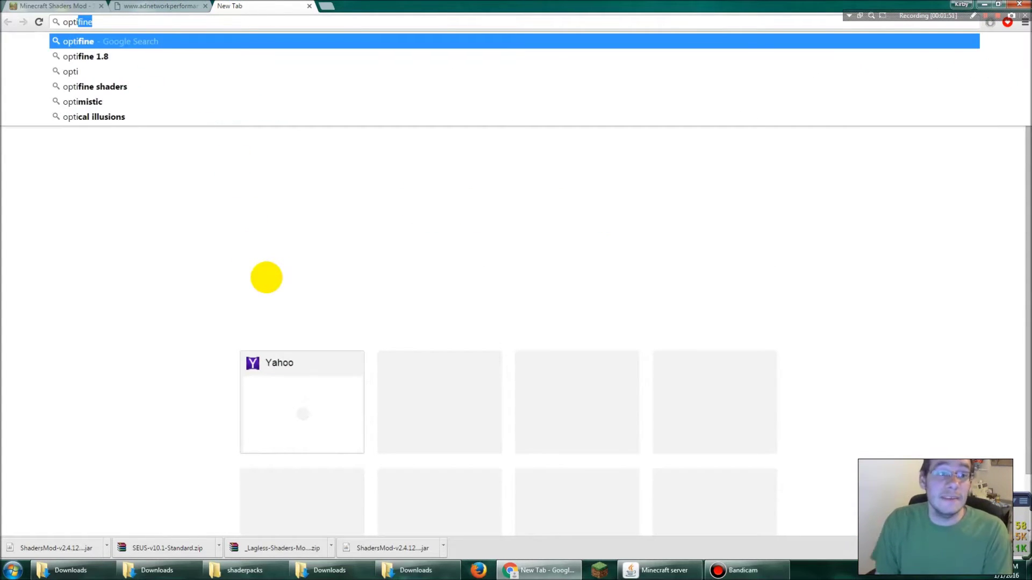
pyautogui.press('Down')
pyautogui.press('Return')
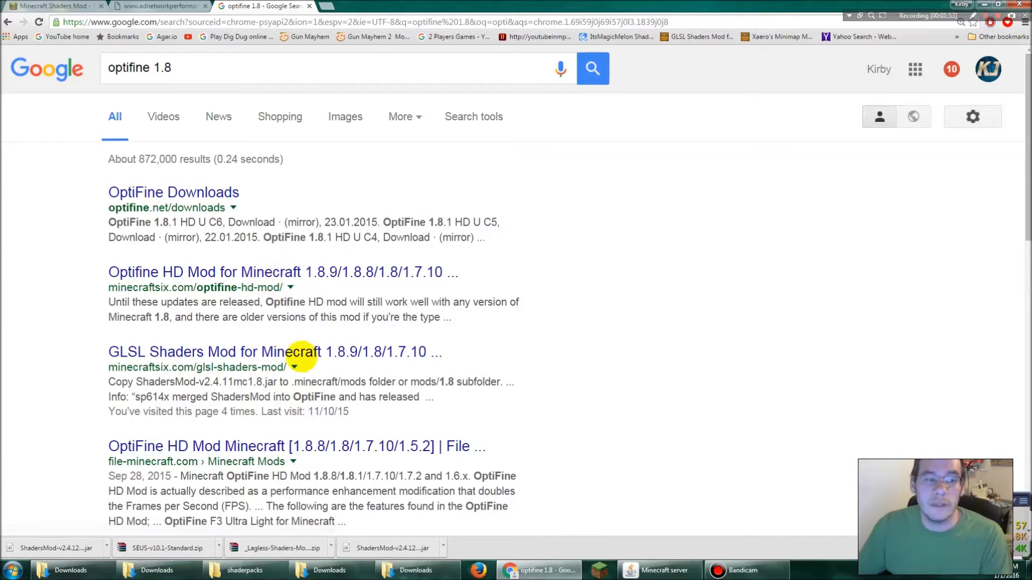
pyautogui.click(212, 202)
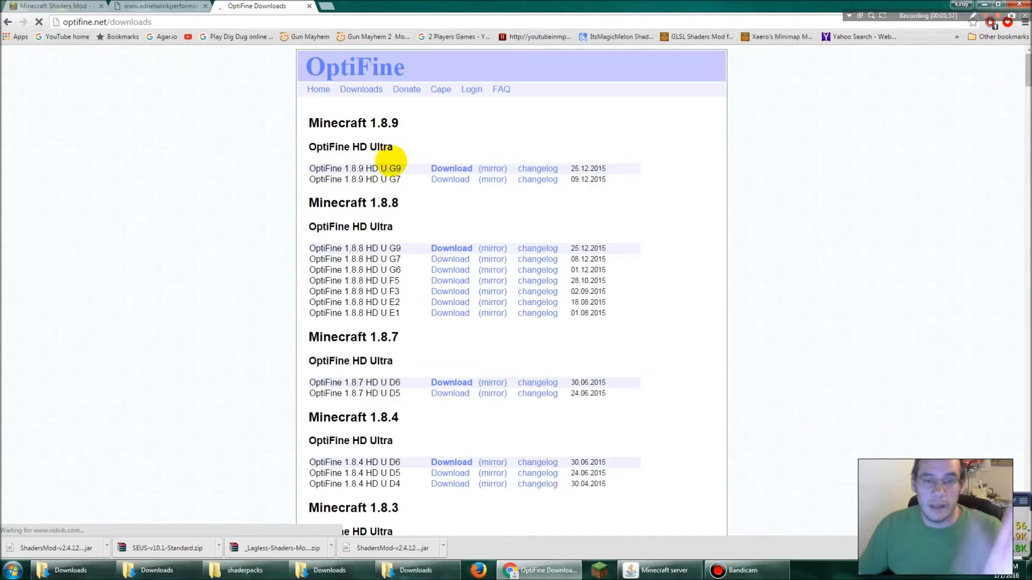
# - Find "d2" on the OptiFine downloads page to locate the OptiFine 1.8.0 HD U D2 entry under Minecraft 1.8.0
pyautogui.scroll(-3, 376, 161)
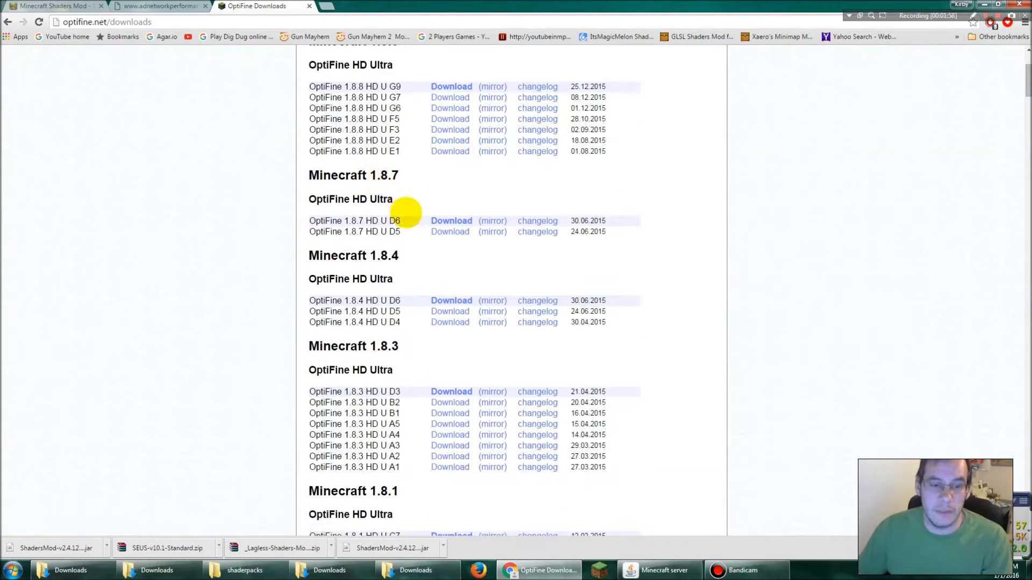
pyautogui.scroll(3, 401, 194)
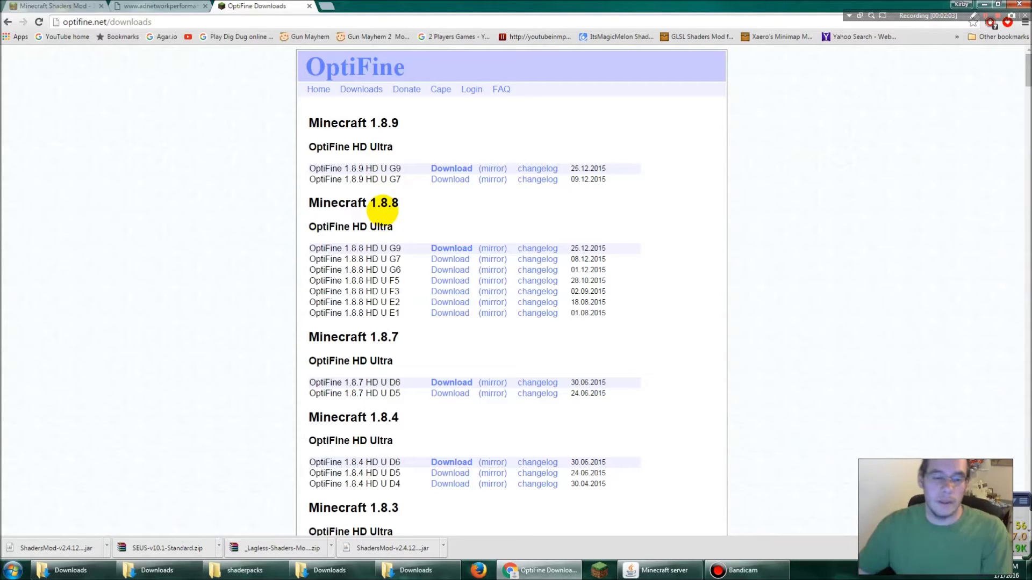
pyautogui.scroll(-2, 382, 211)
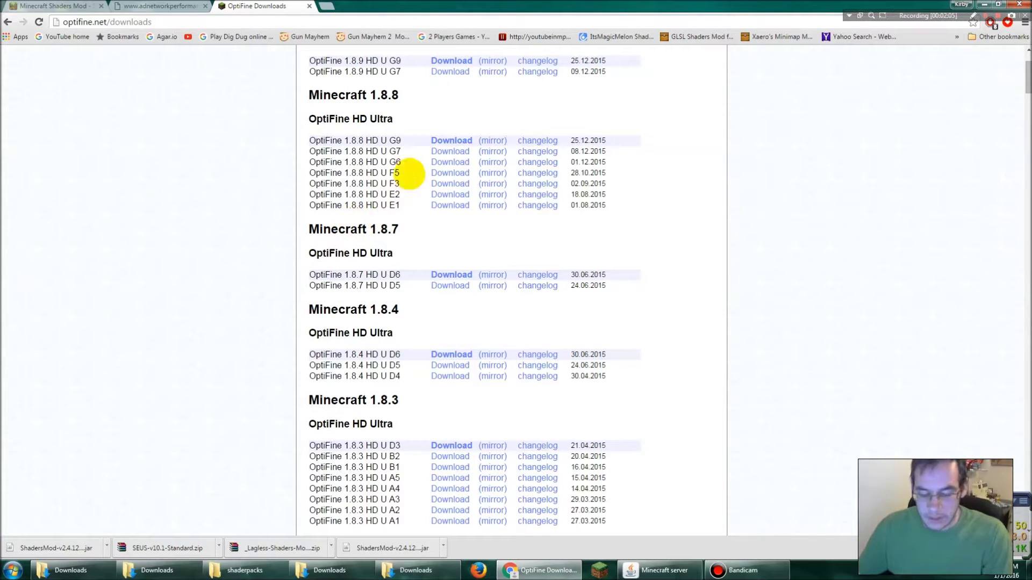
pyautogui.hotkey('ctrl', 'f')
pyautogui.write('d2')
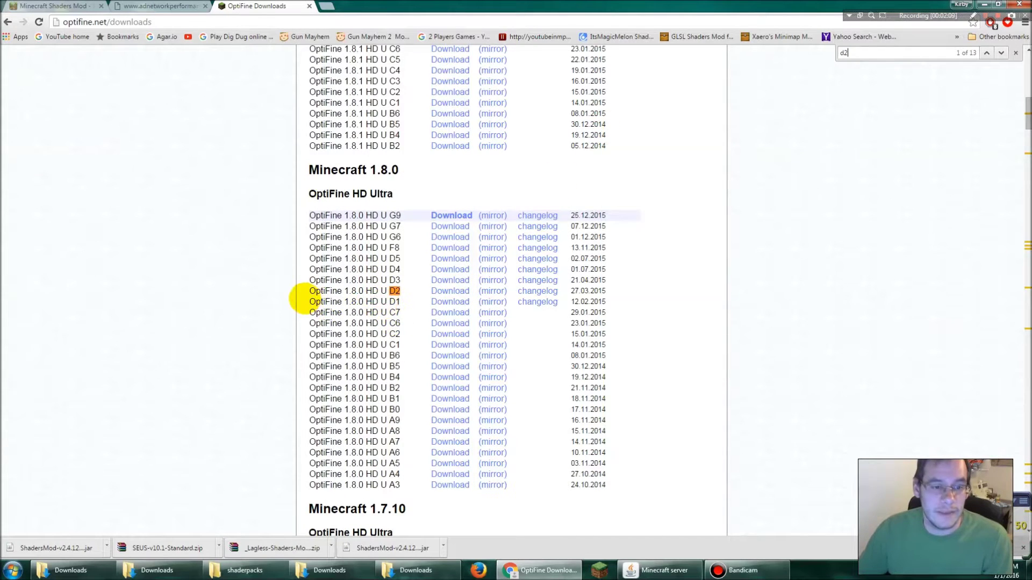
pyautogui.moveTo(304, 299); pyautogui.dragTo(400, 299)
pyautogui.click(399, 300)
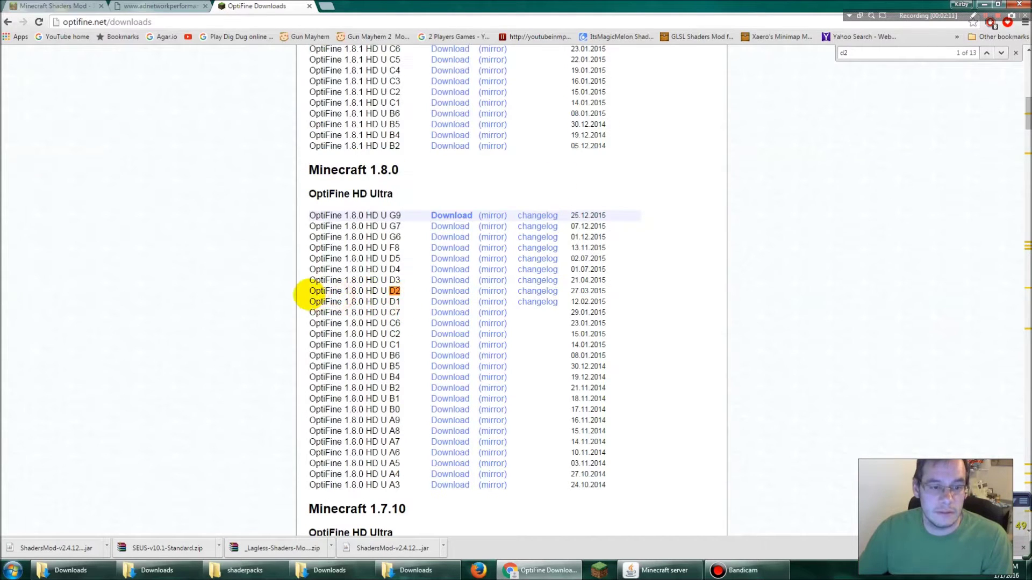
# - Download OptiFine_1.8.0_HD_U_D2.jar from the Minecraft 1.8.0 list, skipping the AdFly ad on the way
pyautogui.moveTo(311, 293); pyautogui.dragTo(611, 292)
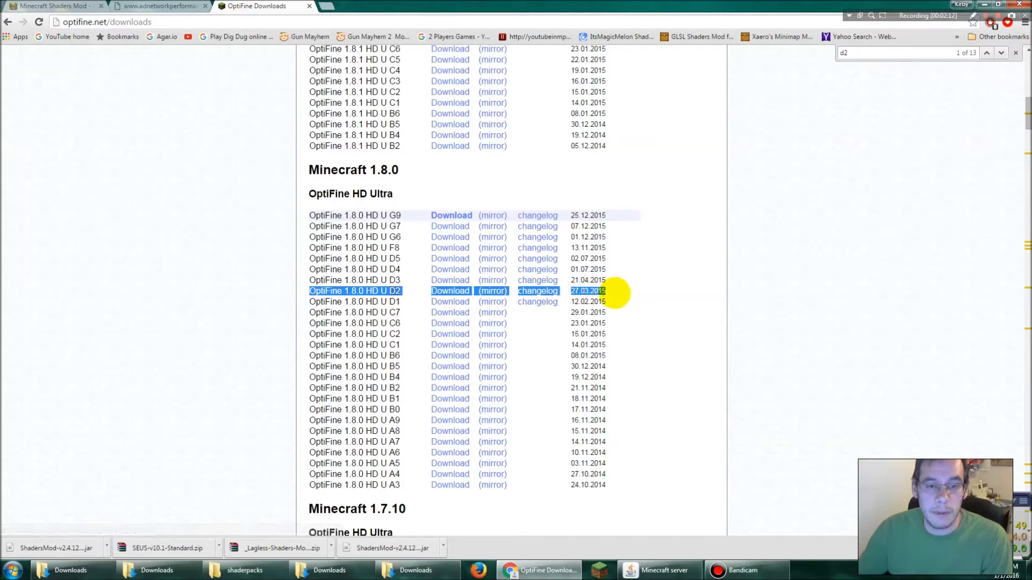
pyautogui.click(451, 291)
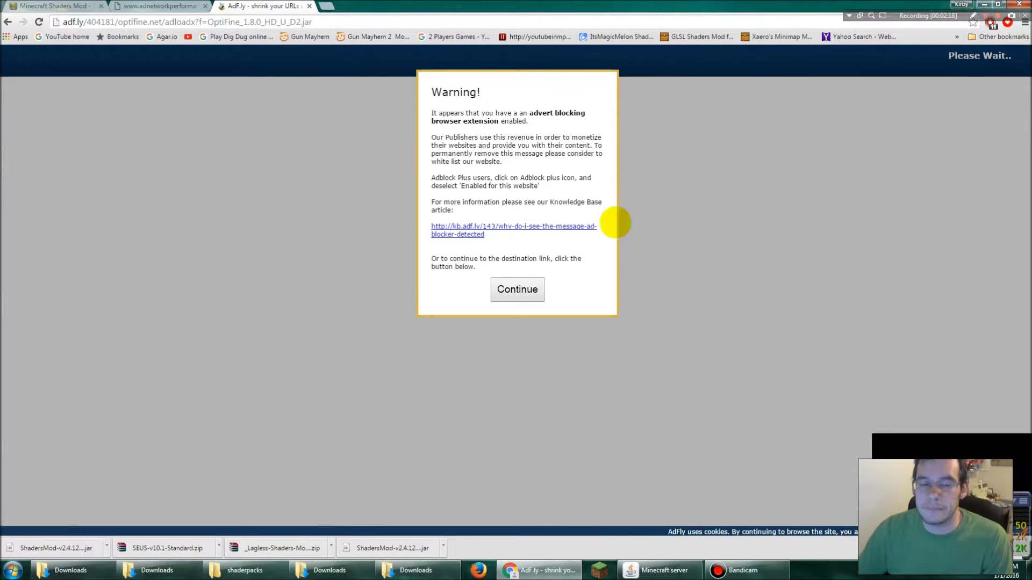
pyautogui.click(517, 289)
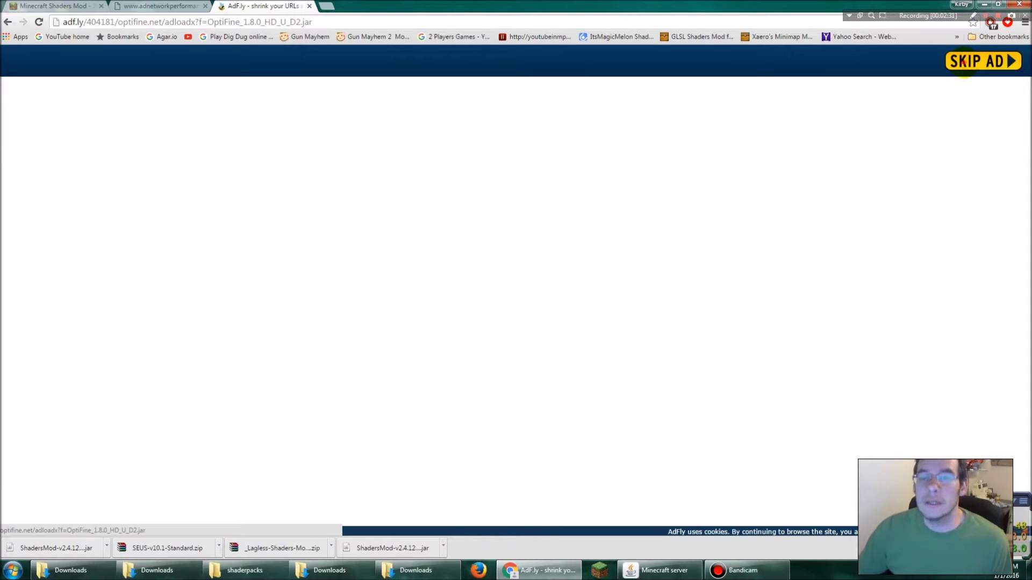
pyautogui.click(963, 63)
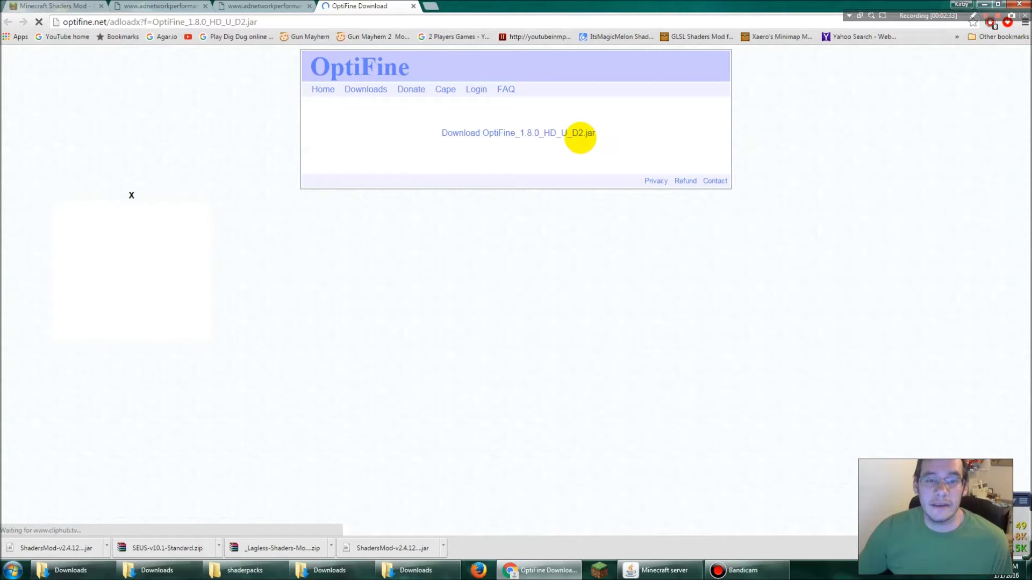
pyautogui.click(579, 134)
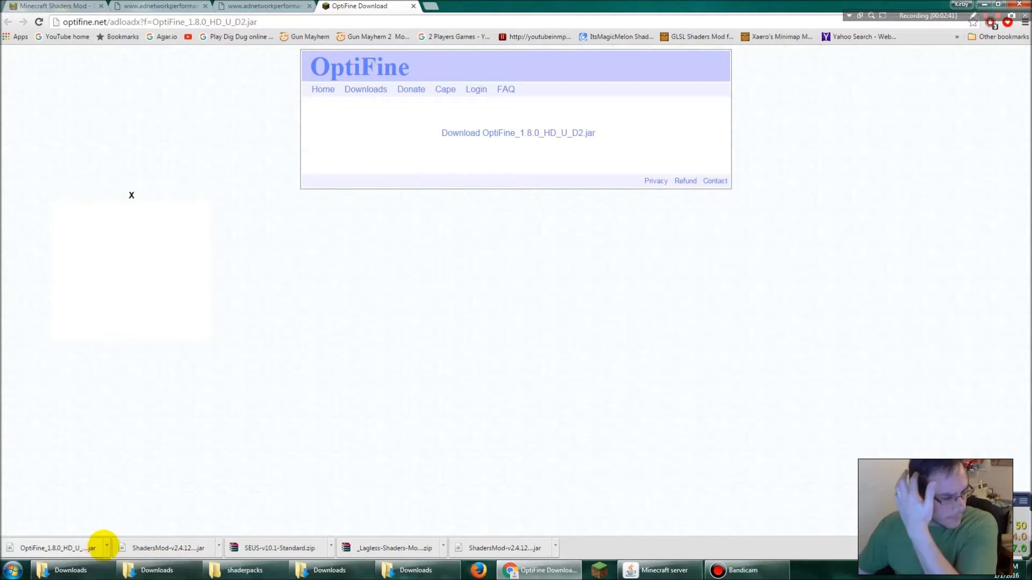
# - Show the OptiFine download in its folder, install OptiFine HD Ultra D2 by running OptiFine_1.8.0_HD_U_D2.jar, and close the folder window
pyautogui.click(107, 546)
pyautogui.click(137, 511)
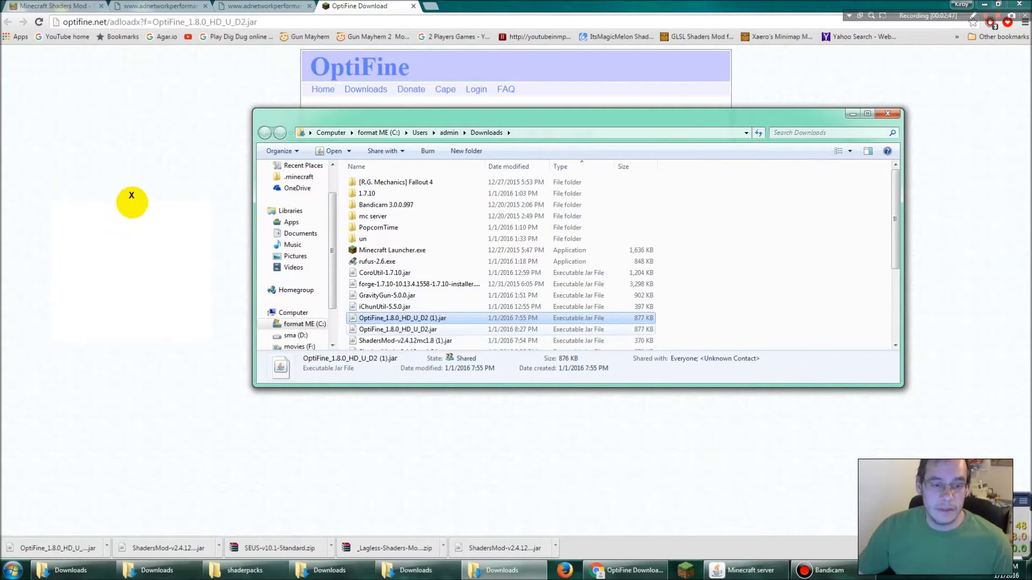
pyautogui.press('Down')
pyautogui.press('Return')
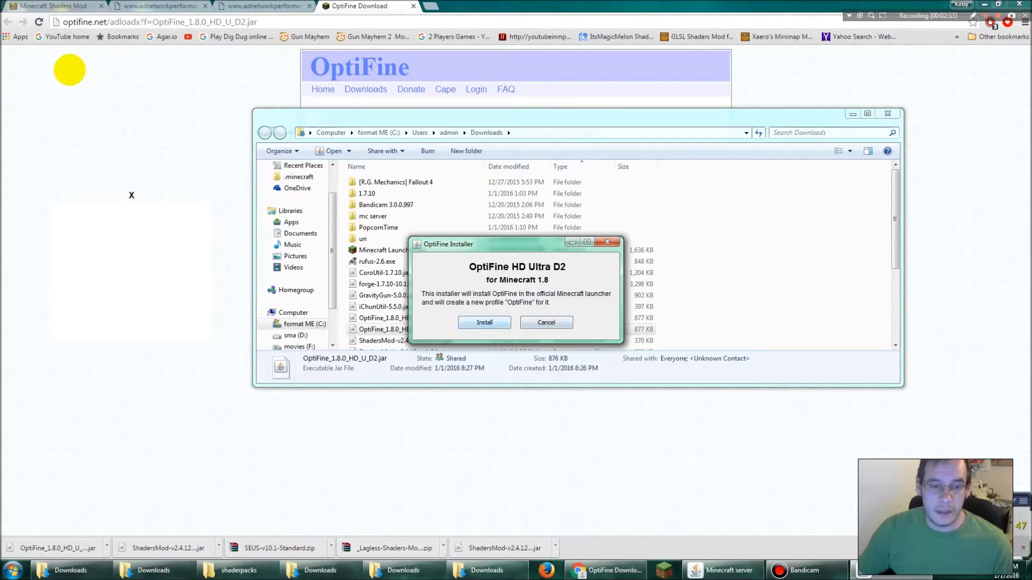
pyautogui.press('Return')
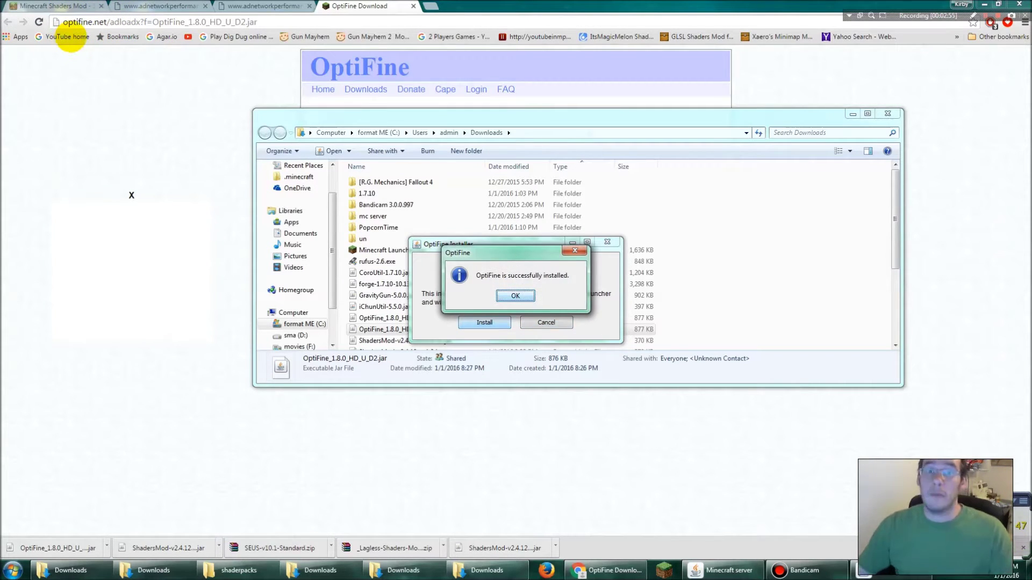
pyautogui.press('Return')
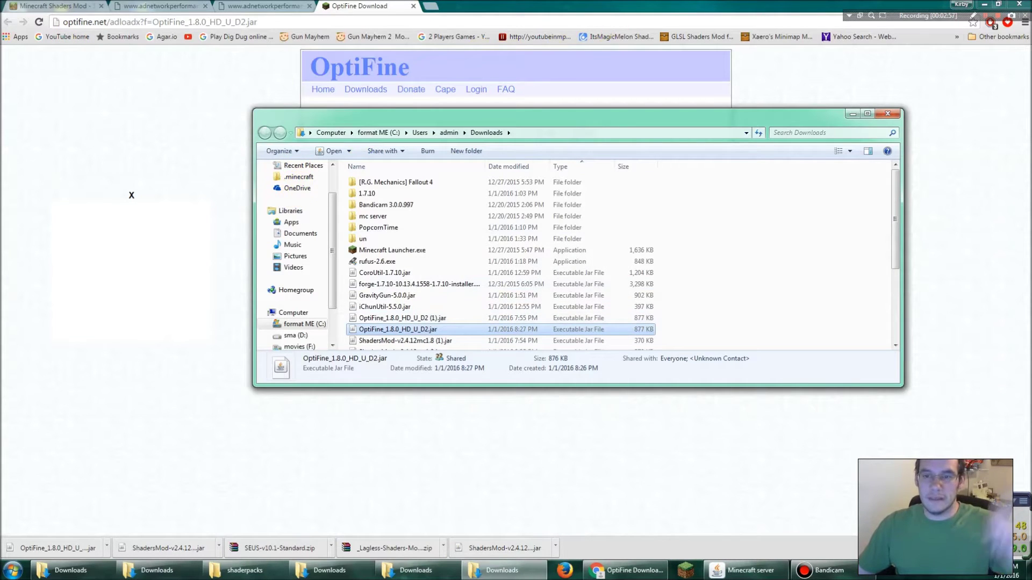
pyautogui.click(888, 114)
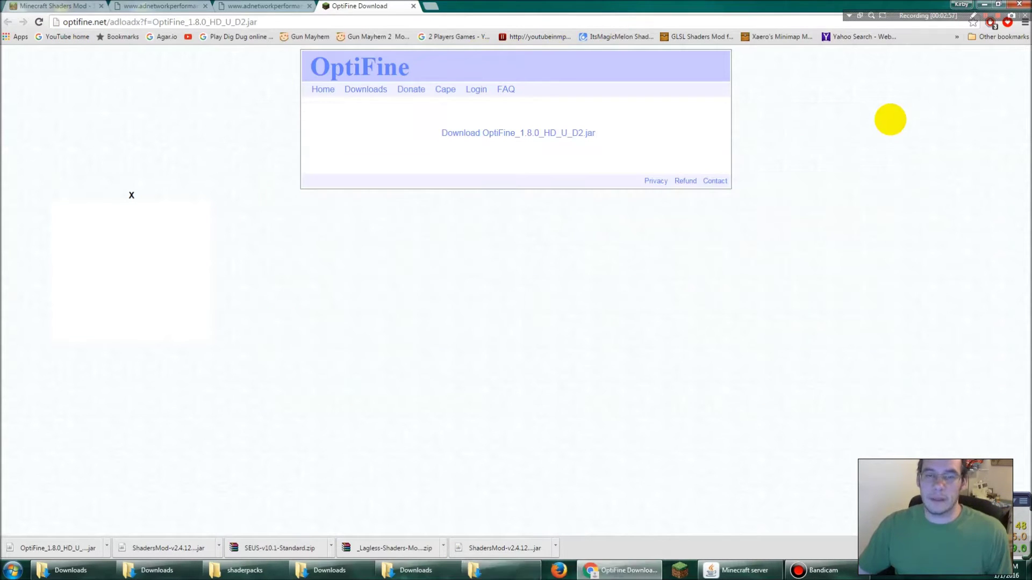
# - Show the ShadersMod download in its folder, run ShadersMod-v2.4.12mc1.8.jar, and accept the request to close Minecraft and its launcher
pyautogui.click(218, 546)
pyautogui.click(242, 510)
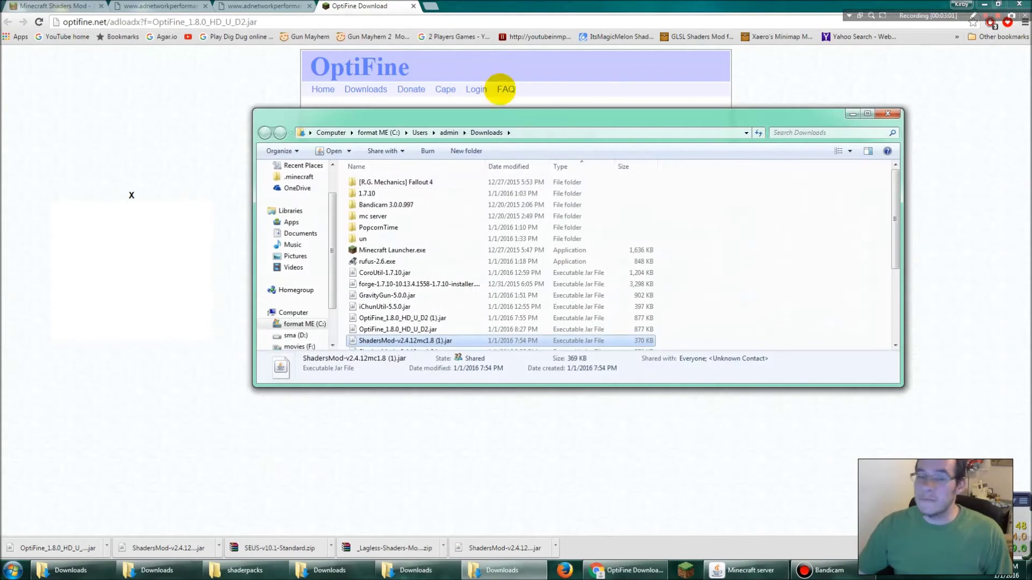
pyautogui.scroll(-2, 501, 261)
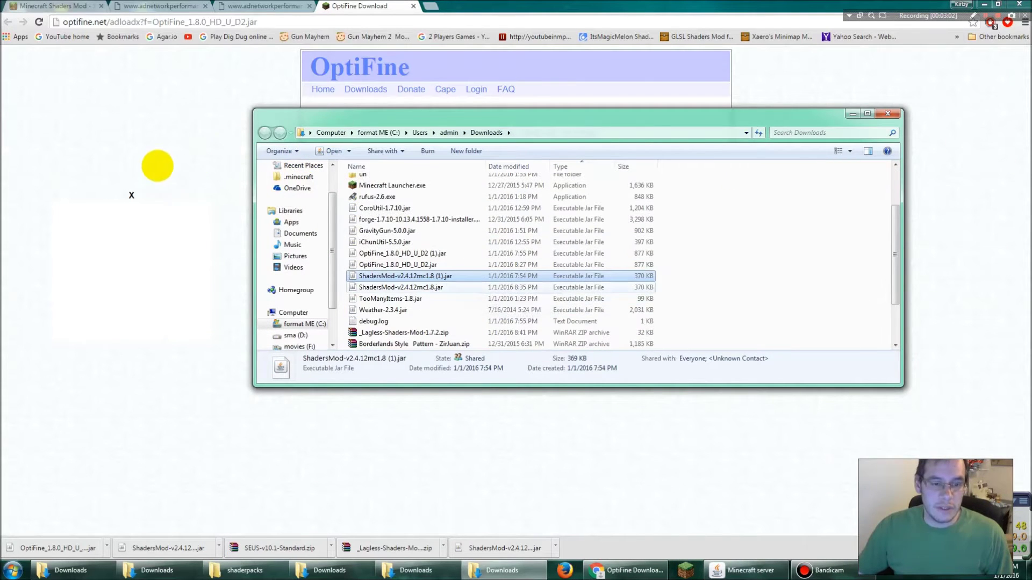
pyautogui.press('Down')
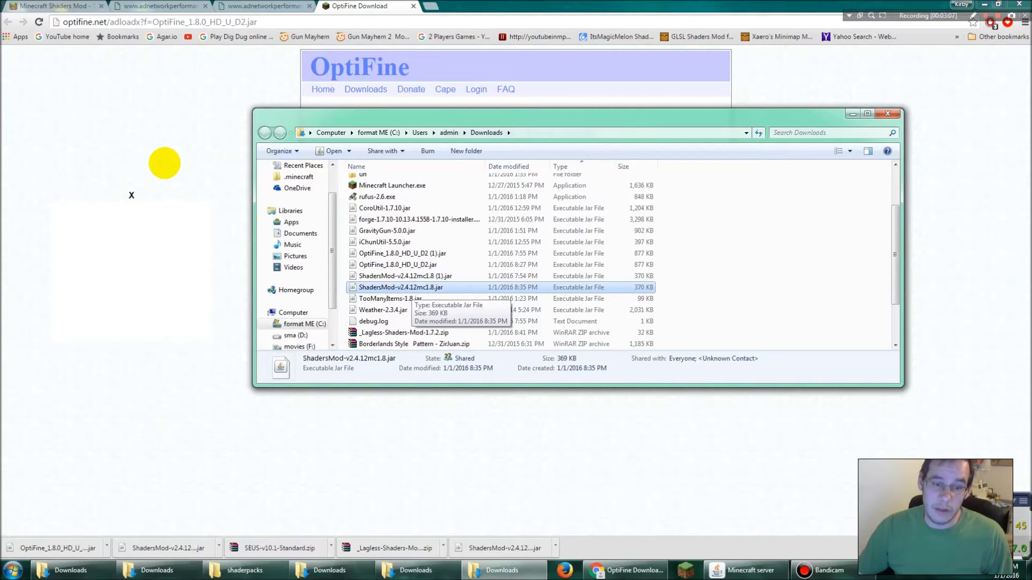
pyautogui.press('Return')
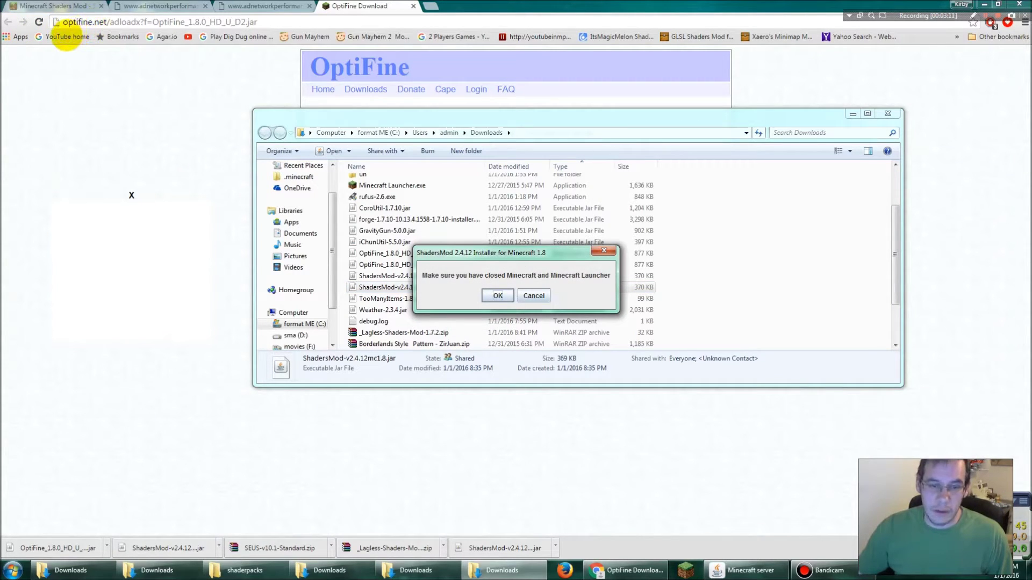
pyautogui.press('Return')
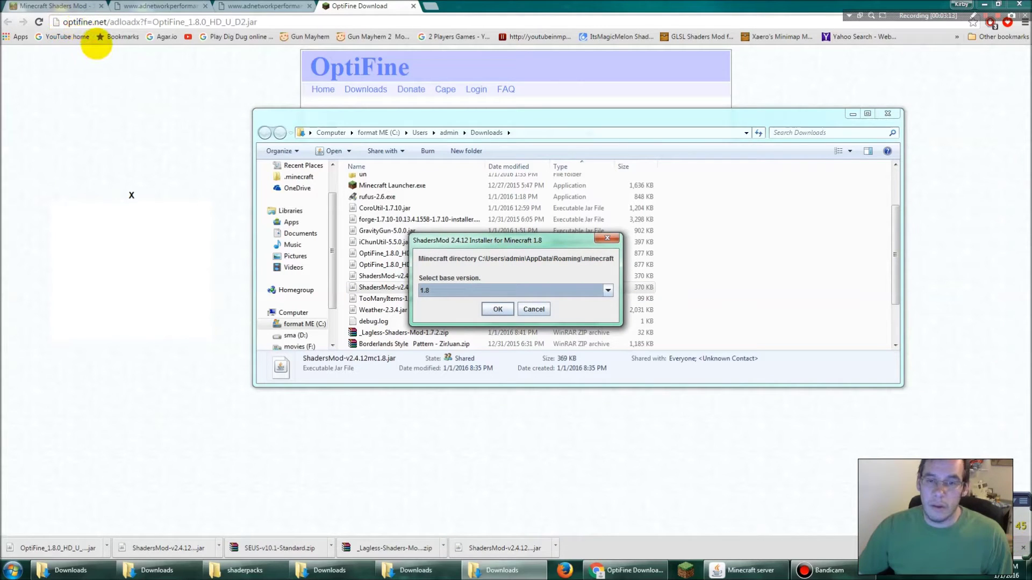
# - Choose 1.8-OptiFine_HD_U_D2 as the base version in the ShadersMod installer and complete the installation
pyautogui.press('Down')
pyautogui.press('Down')
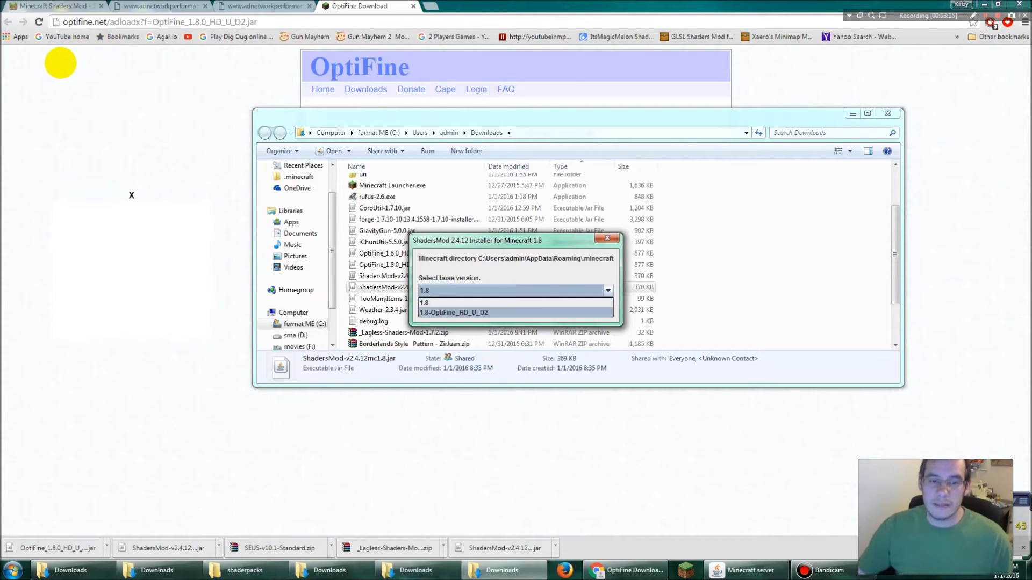
pyautogui.press('Return')
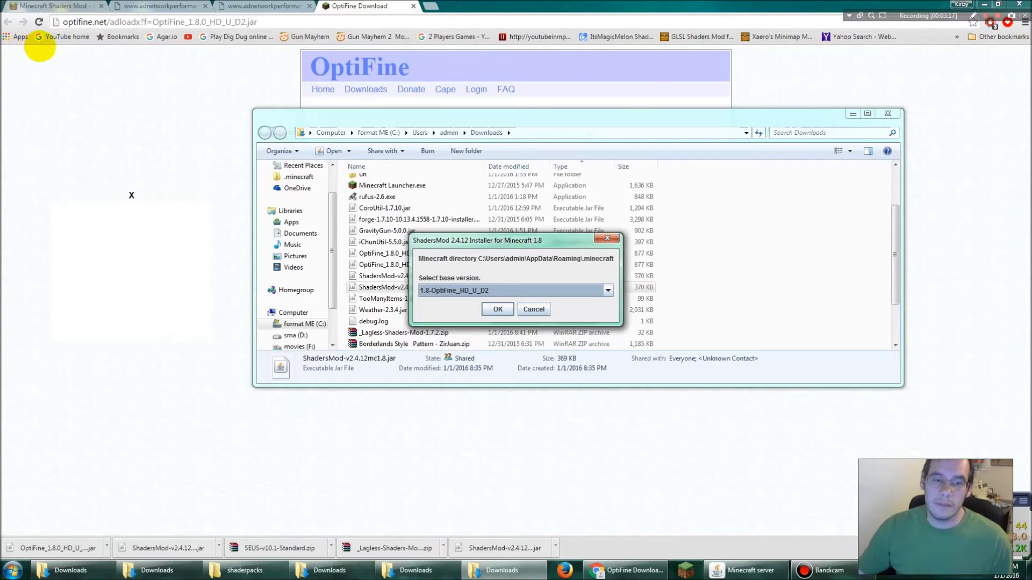
pyautogui.press('Down')
pyautogui.press('Up')
pyautogui.press('Down')
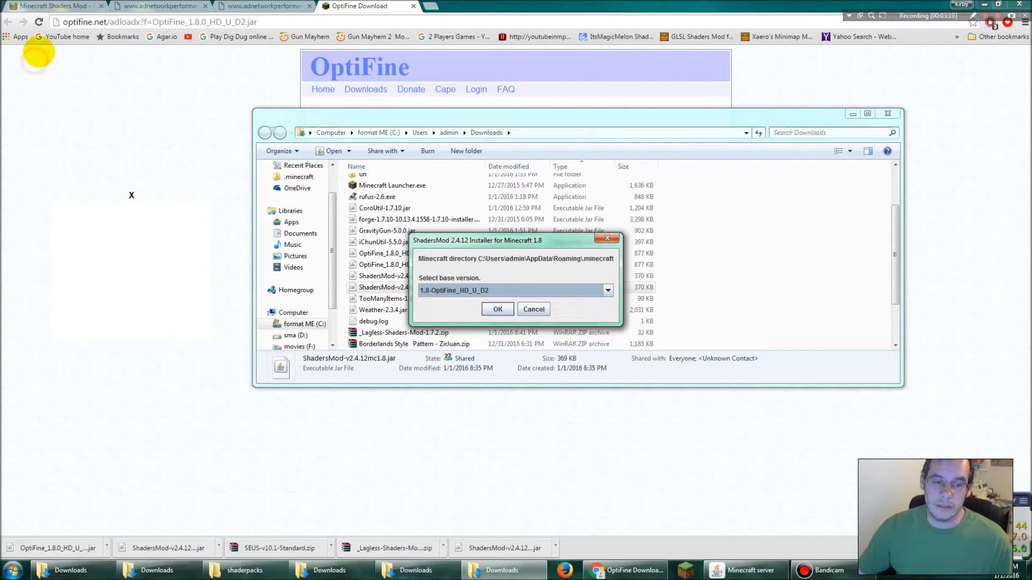
pyautogui.press('Return')
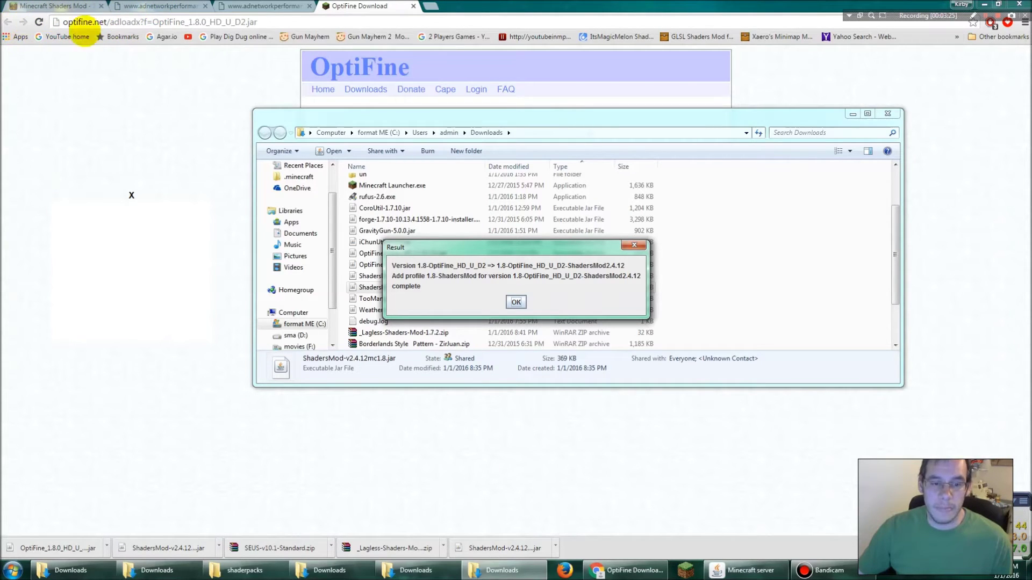
pyautogui.click(515, 302)
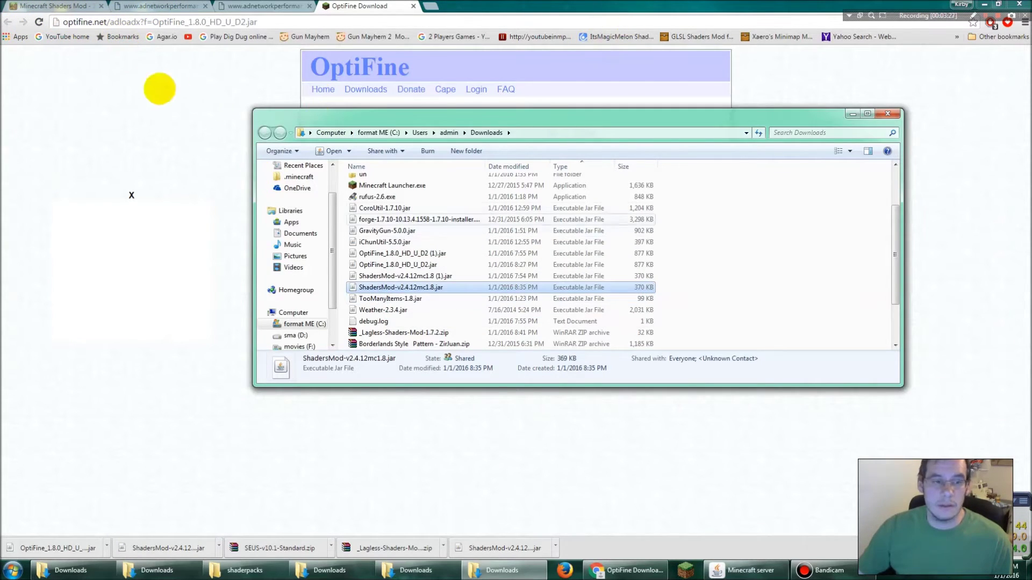
# - Start Minecraft 1.8 with the 1.8-ShadersMod profile through the launcher in the Downloads folder, and maximize the game window
pyautogui.scroll(2, 86, 85)
pyautogui.scroll(1, 74, 78)
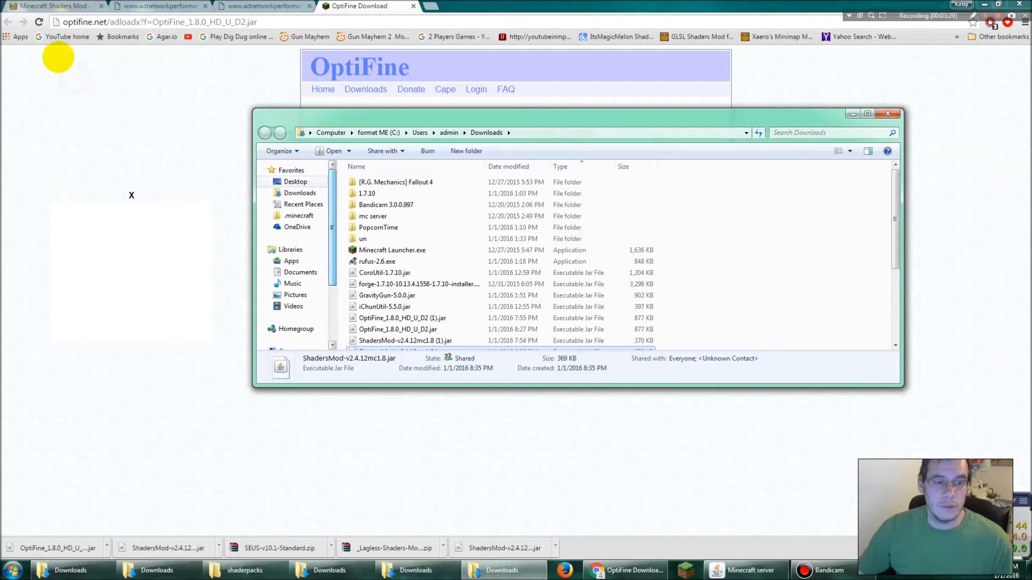
pyautogui.click(48, 67)
pyautogui.doubleClick(386, 236)
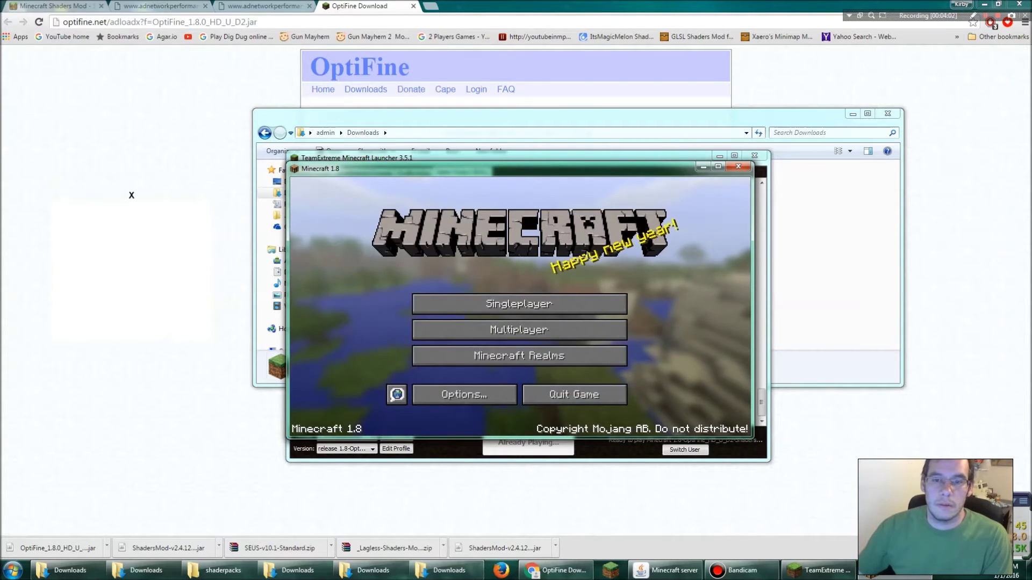
pyautogui.click(718, 166)
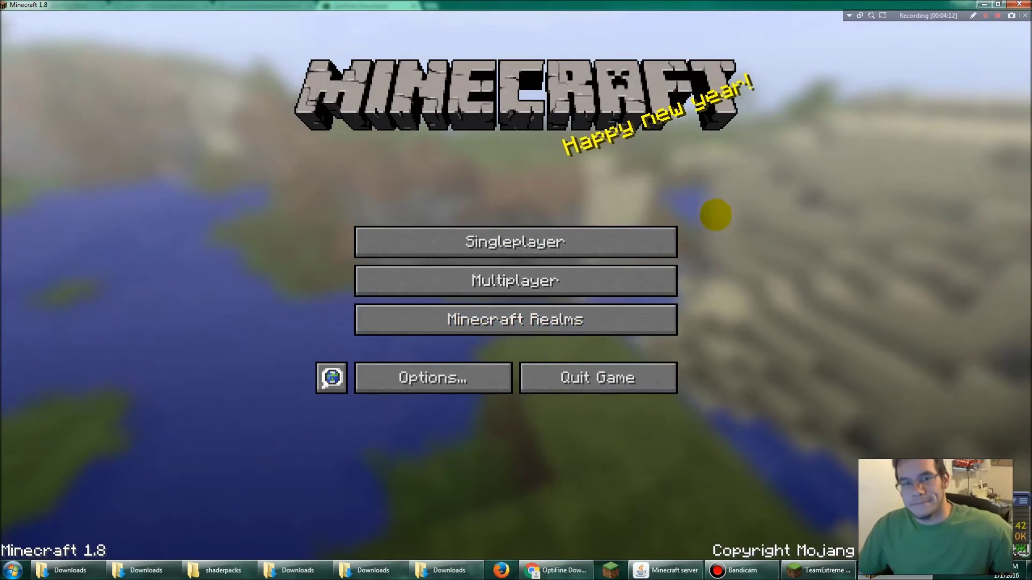
# - Look through the singleplayer world list, return to the title screen, and close Minecraft
pyautogui.click(596, 232)
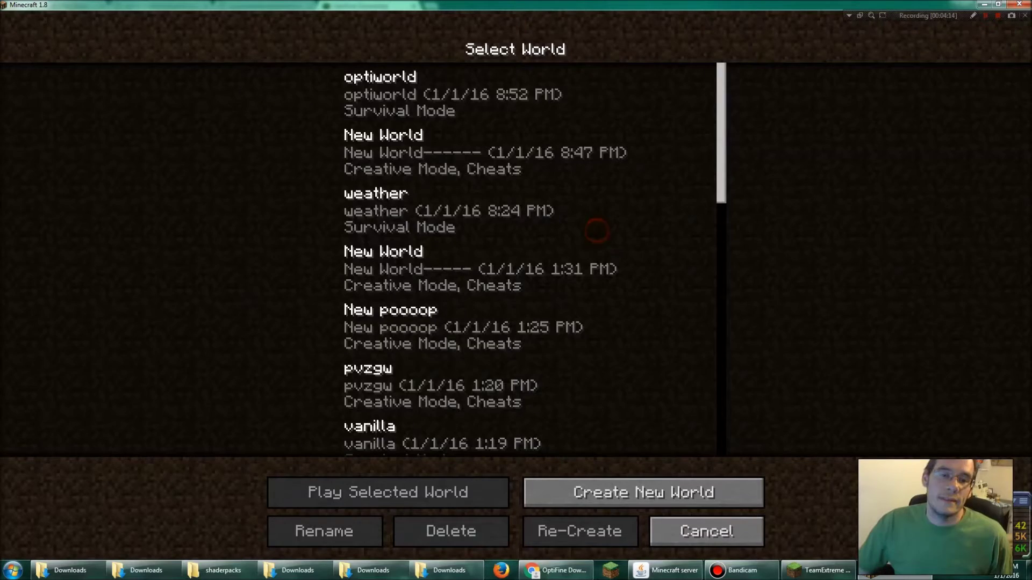
pyautogui.scroll(-1, 511, 95)
pyautogui.scroll(1, 433, 100)
pyautogui.click(430, 99)
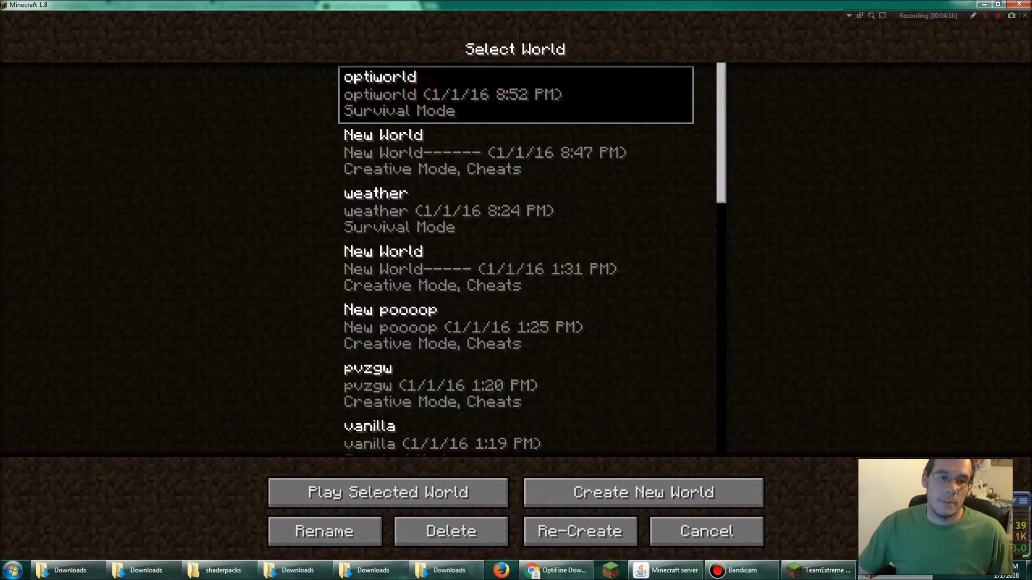
pyautogui.click(740, 529)
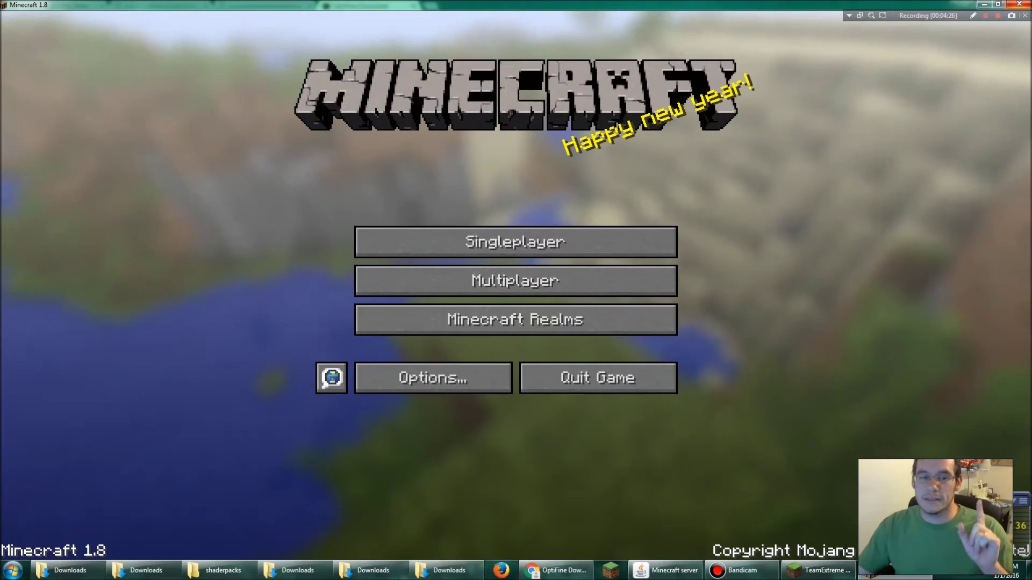
pyautogui.hotkey('alt', 'F4')
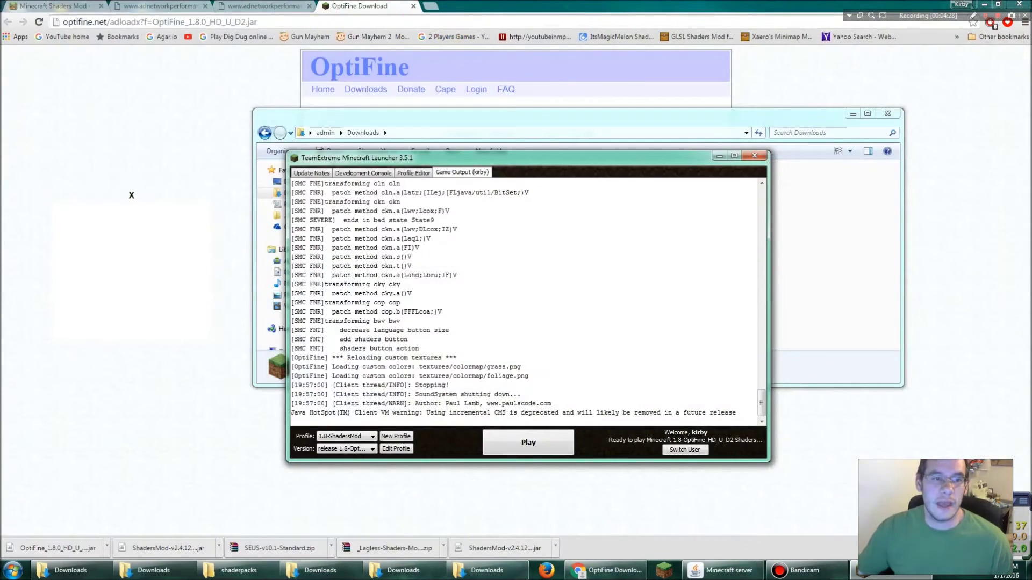
# - Return to the browser and close the OptiFine and ad network tabs, keeping the Shaders Mod downloads page
pyautogui.click(161, 7)
pyautogui.middleClick(242, 6)
pyautogui.middleClick(240, 6)
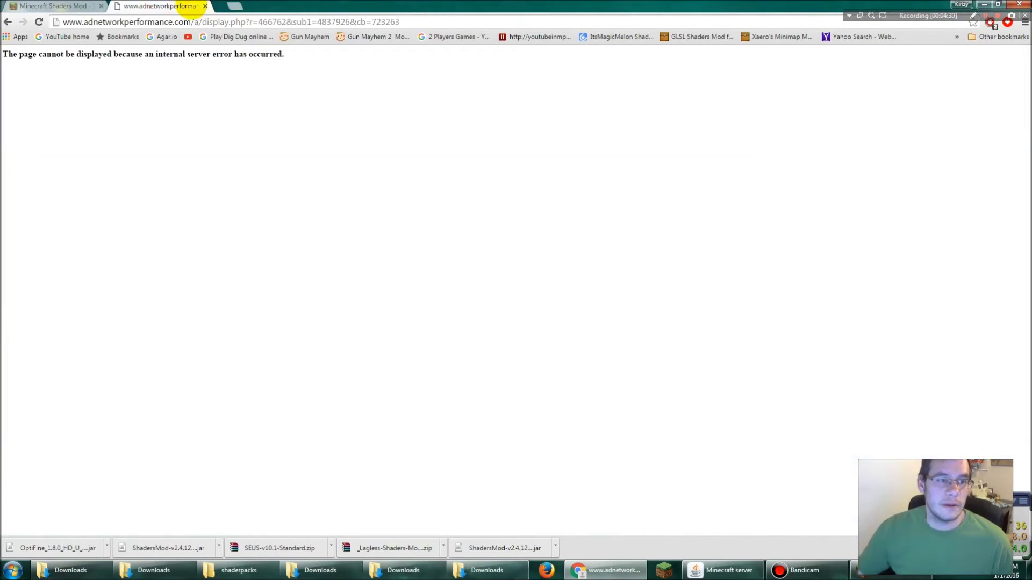
pyautogui.middleClick(180, 7)
# - Search Google for "lagless shaders" and open the Lagless Shaders Mod page on AzMinecraft.info
pyautogui.click(130, 22)
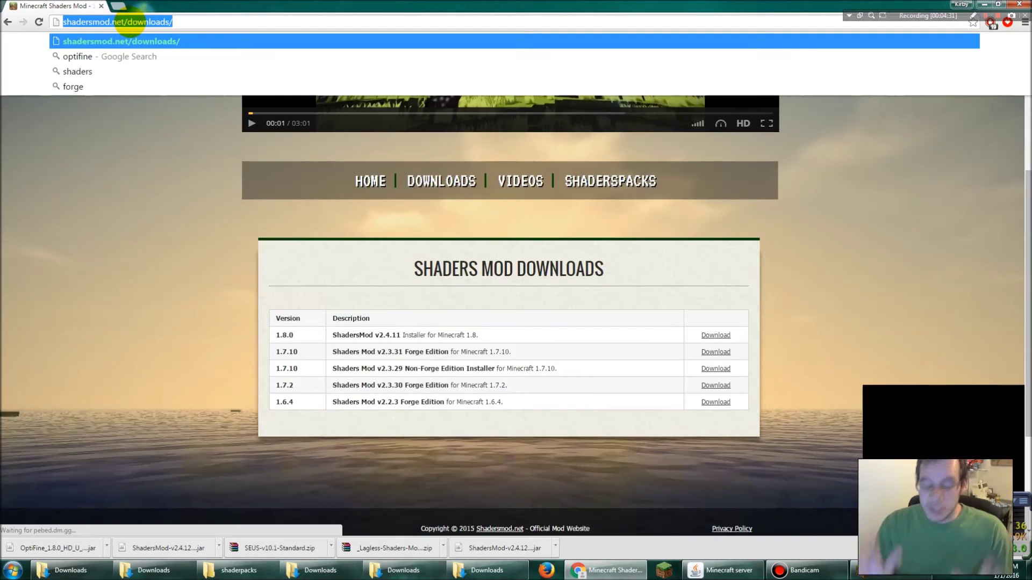
pyautogui.write('lagless shaders')
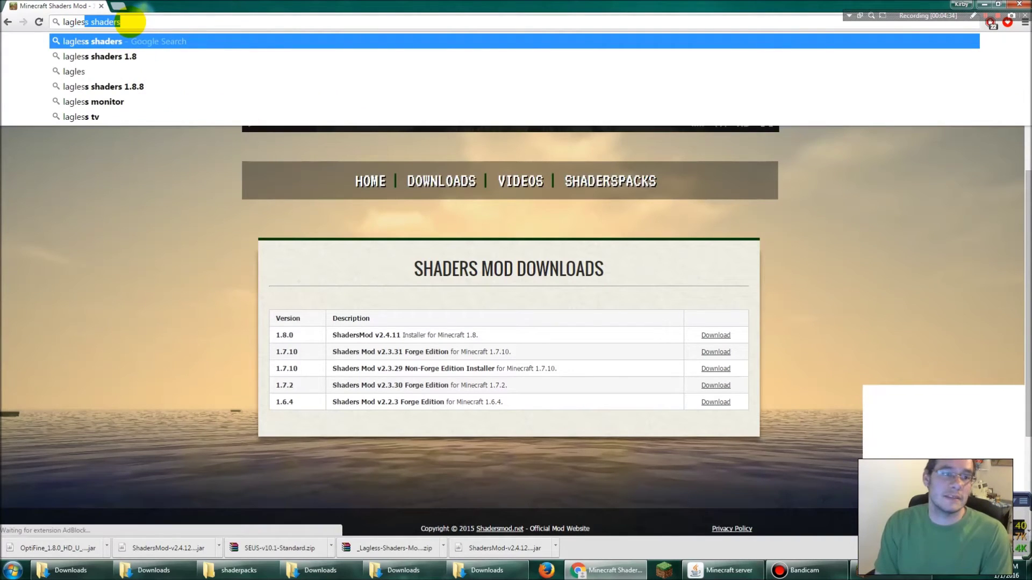
pyautogui.press('Return')
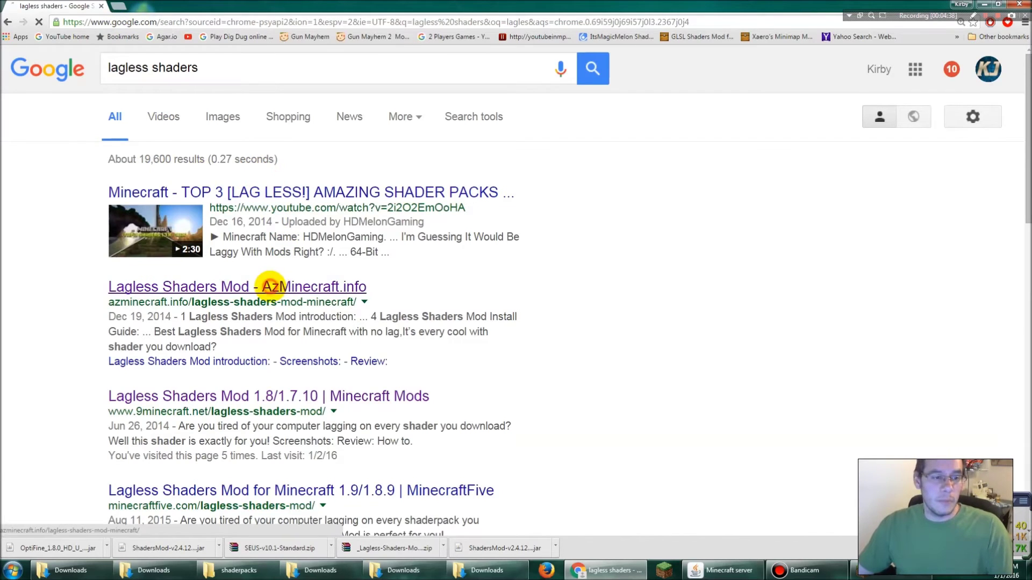
pyautogui.click(268, 286)
# - Open the first entry under Download Links on the Lagless Shaders Mod page and download the shader pack zip
pyautogui.scroll(-20, 231, 265)
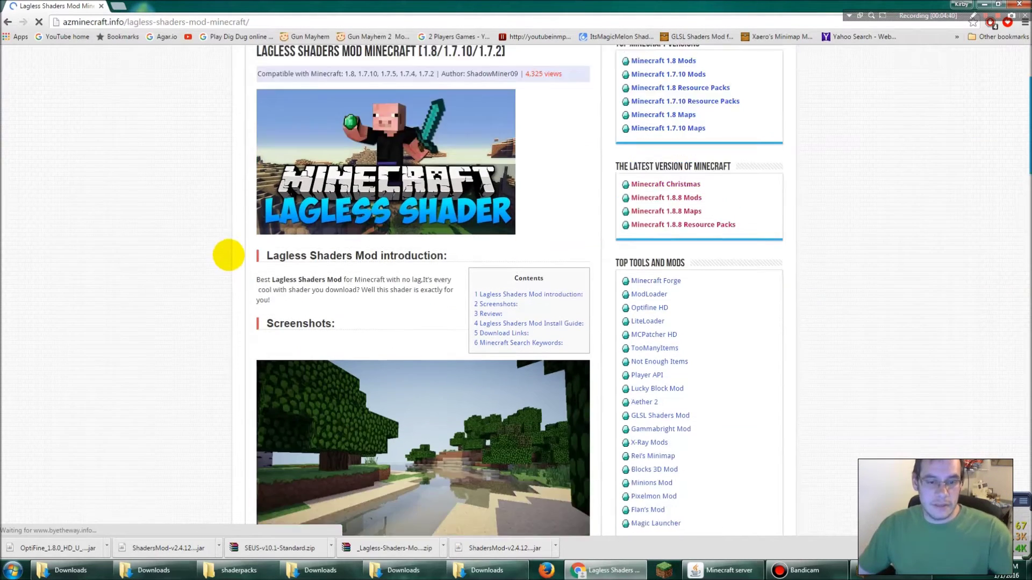
pyautogui.scroll(-6, 228, 263)
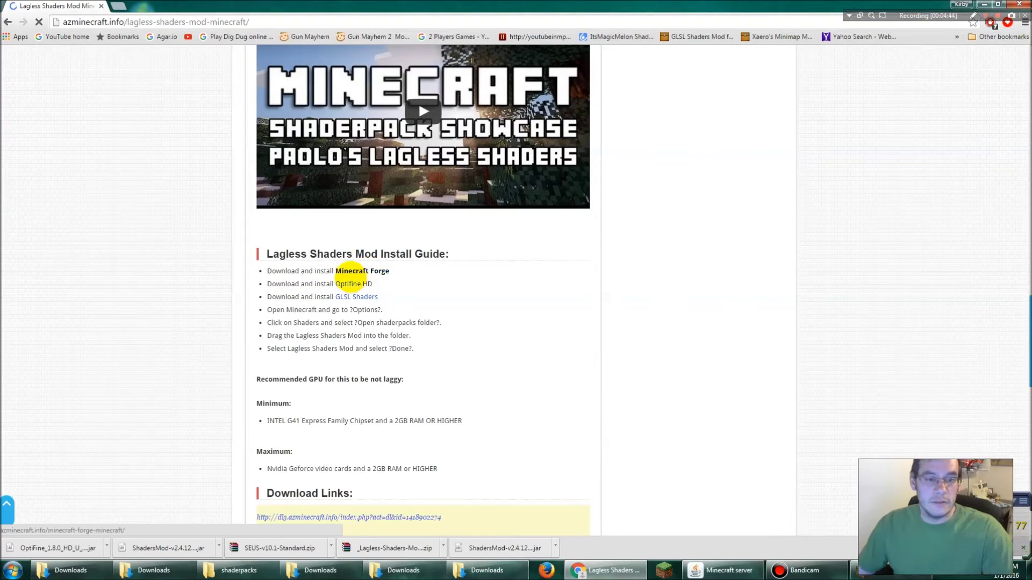
pyautogui.scroll(-3, 457, 304)
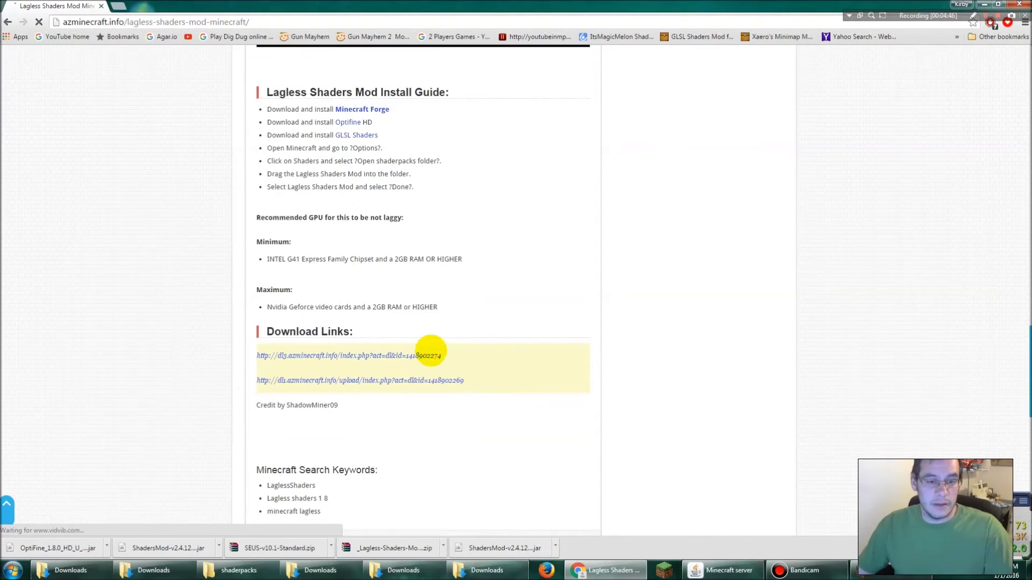
pyautogui.click(425, 358)
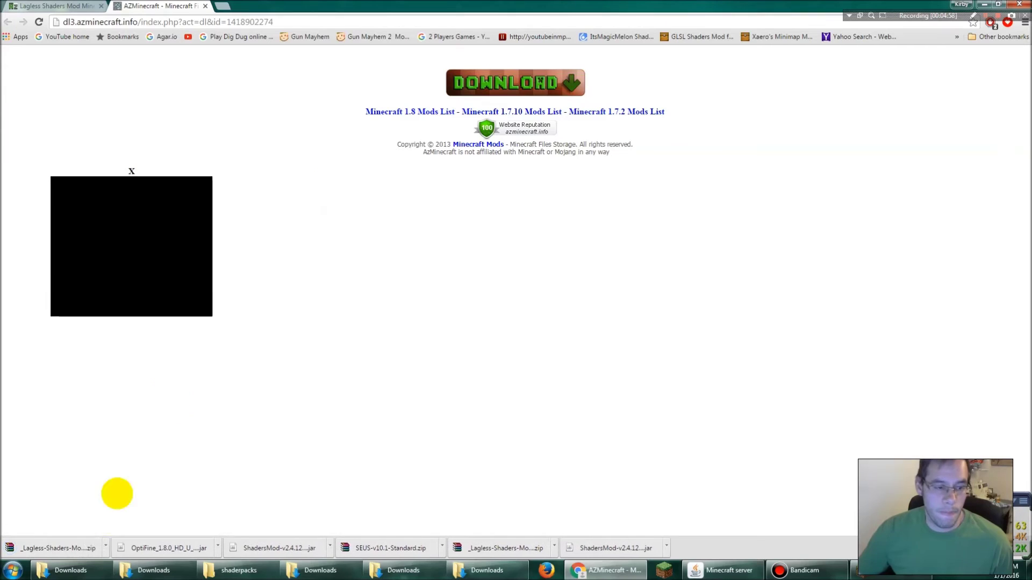
# - Show the downloaded _Lagless-Shaders-Mod-1.7.2 (1).zip in the Downloads folder and copy it, dismissing the OptiFine installer
pyautogui.click(114, 548)
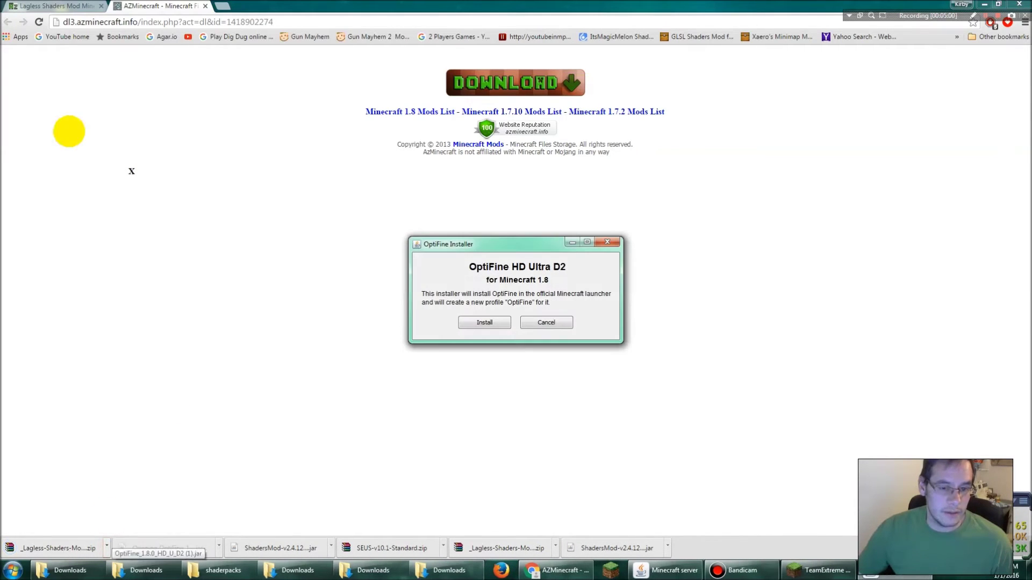
pyautogui.click(123, 72)
pyautogui.click(107, 546)
pyautogui.click(129, 512)
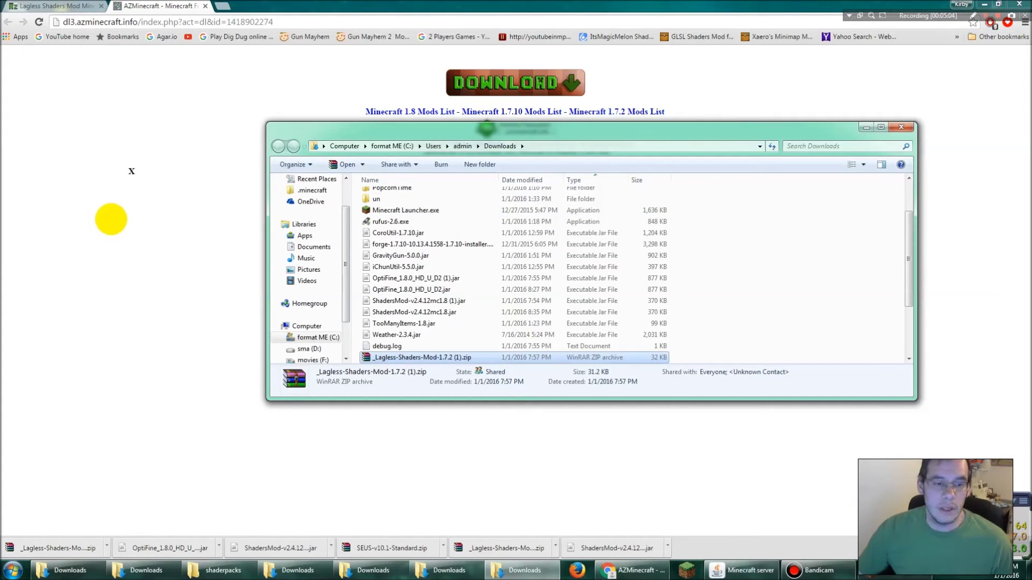
pyautogui.rightClick(385, 358)
pyautogui.click(412, 294)
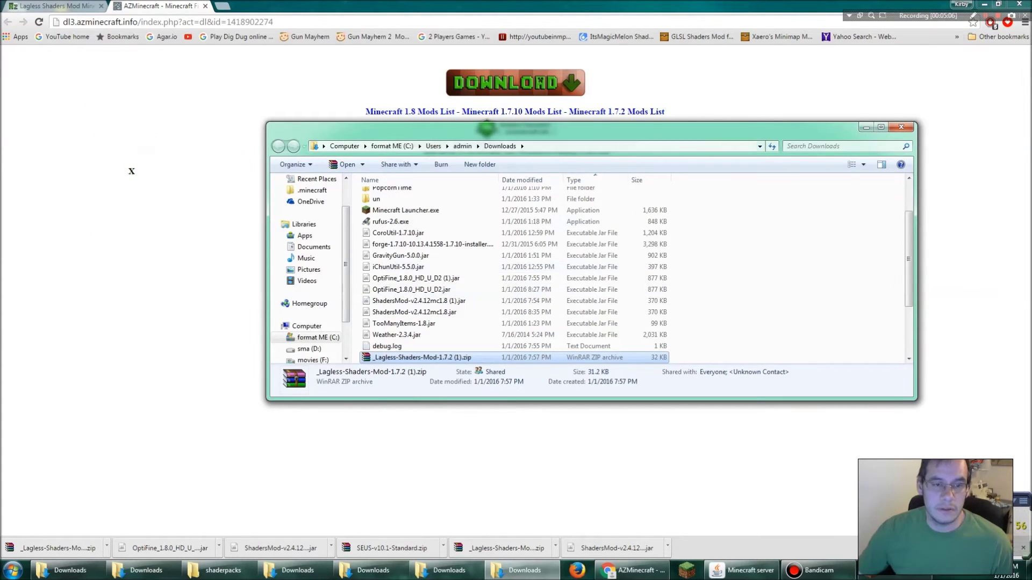
# - Go to %appdata% in the enlarged folder window, open .minecraft and its shaderpacks folder, and check the shader pack zips there
pyautogui.doubleClick(487, 128)
pyautogui.click(406, 16)
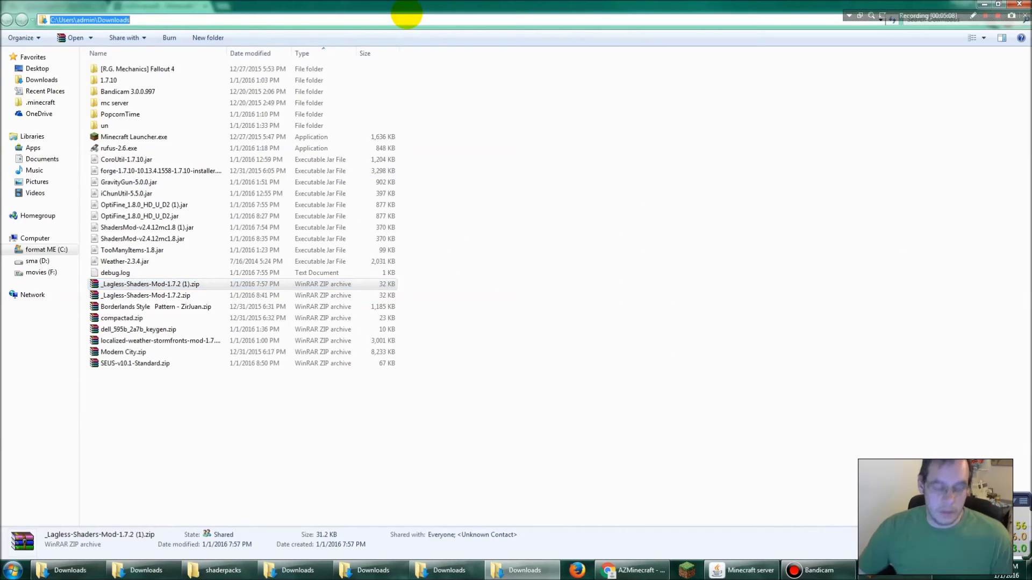
pyautogui.write('%app')
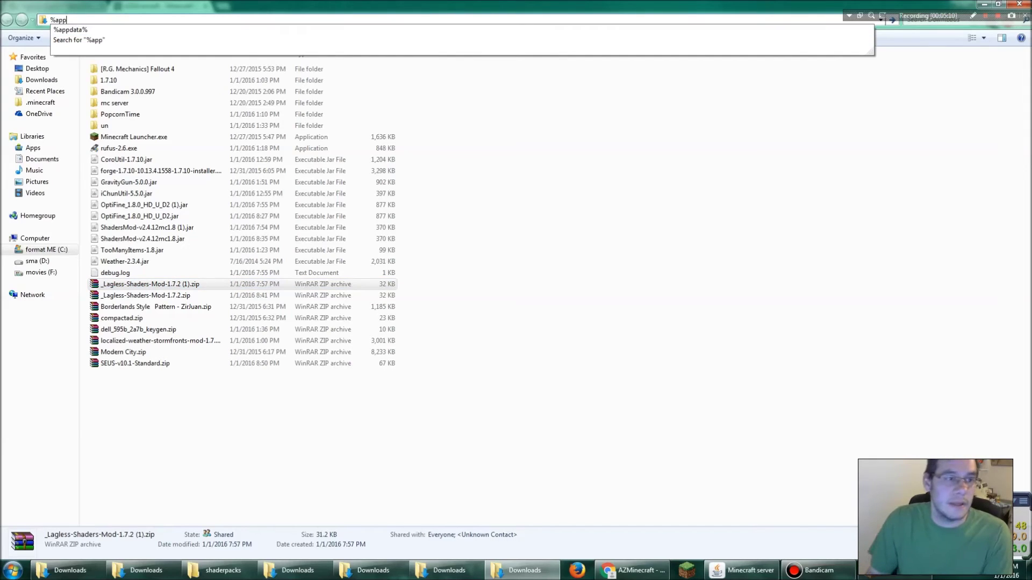
pyautogui.press('Down')
pyautogui.press('Return')
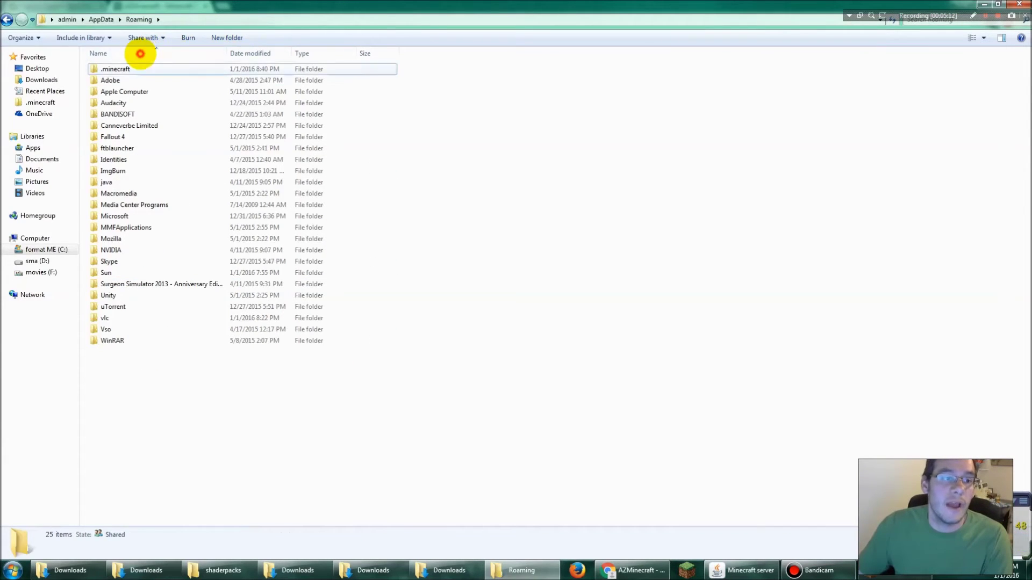
pyautogui.doubleClick(134, 69)
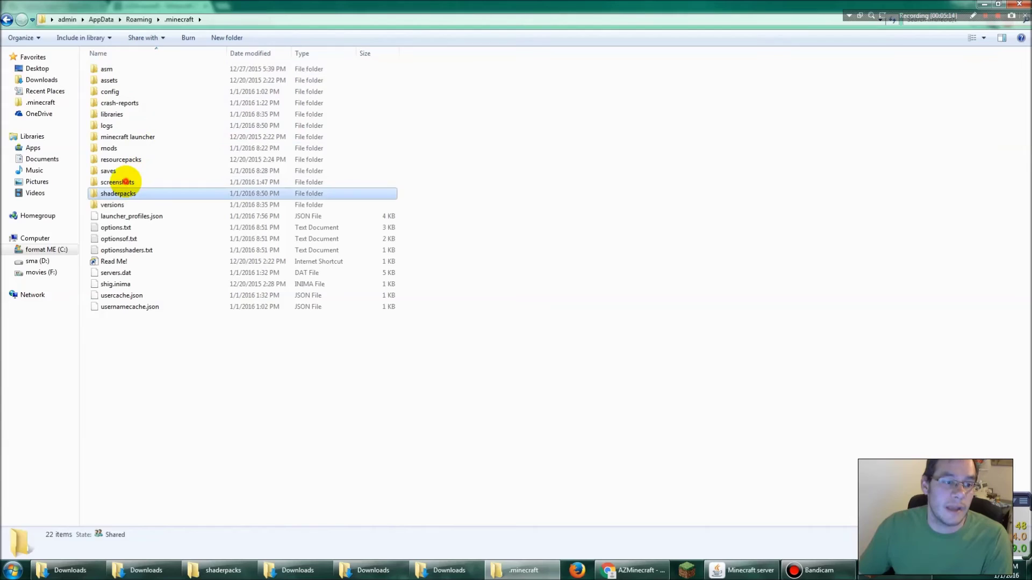
pyautogui.doubleClick(117, 193)
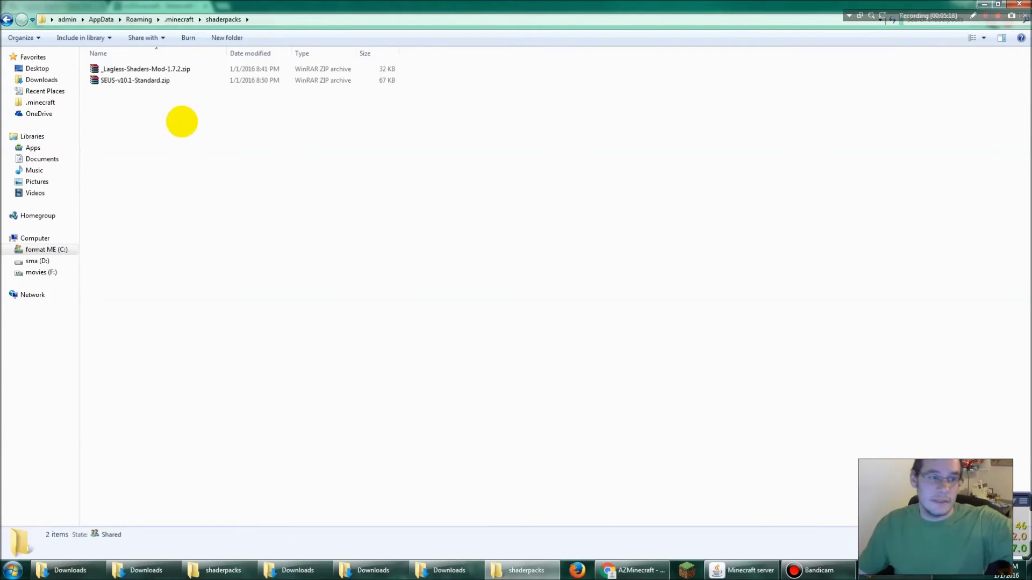
pyautogui.click(171, 67)
pyautogui.click(165, 80)
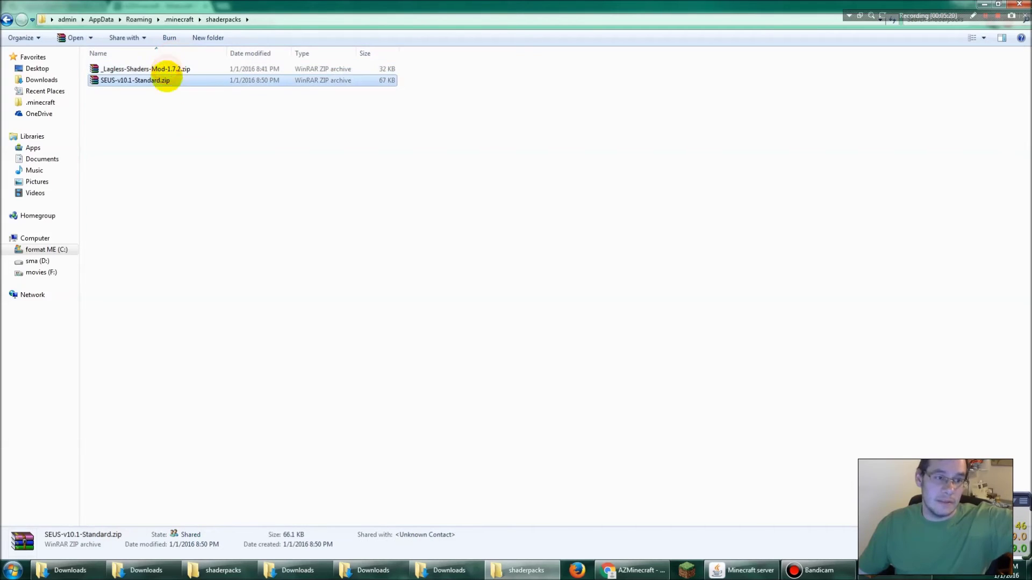
# - Clear the desktop by minimizing the shaderpacks window and browser and closing the download tab, the Minecraft launcher and its Downloads window
pyautogui.click(984, 4)
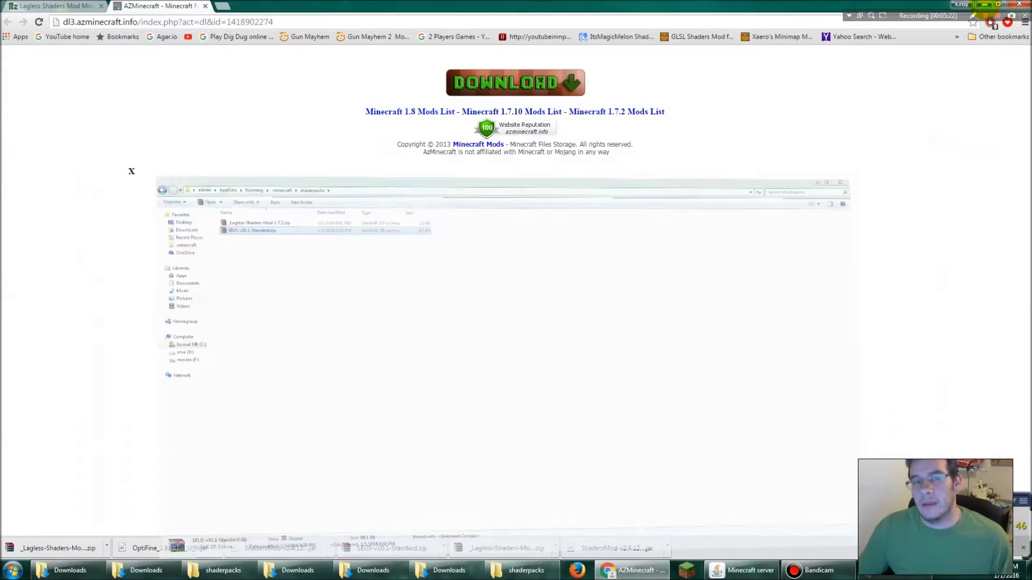
pyautogui.click(205, 6)
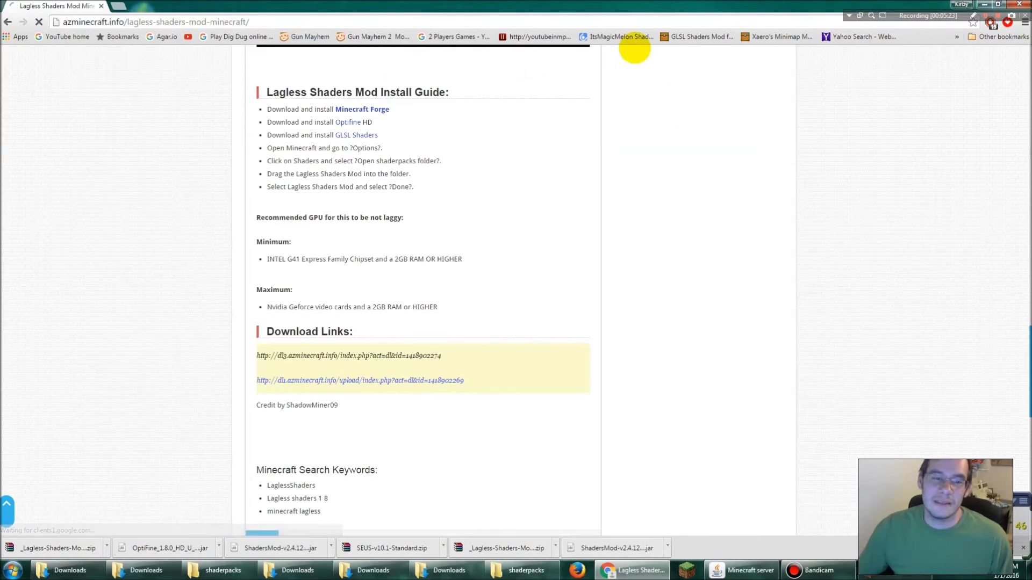
pyautogui.click(984, 4)
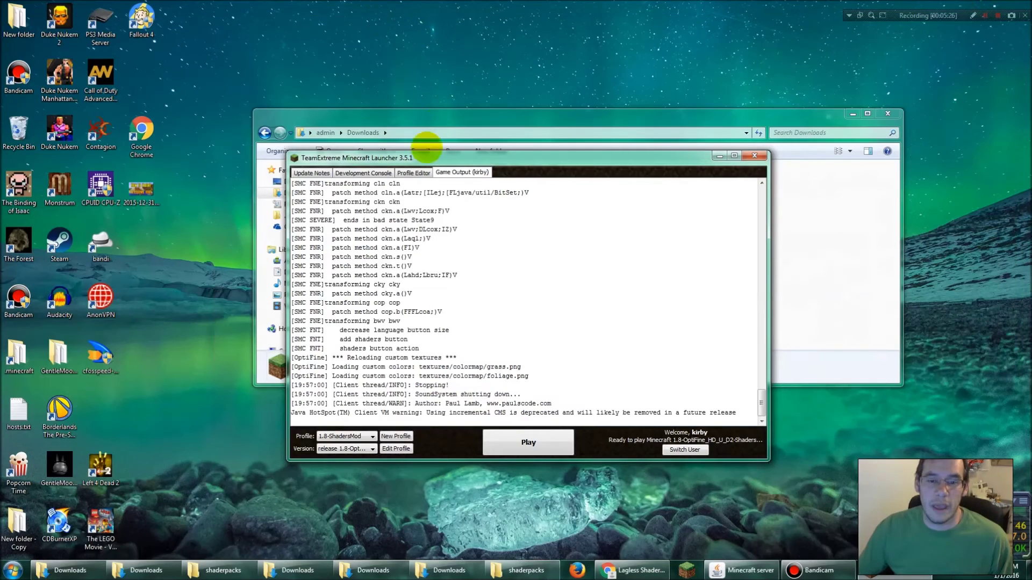
pyautogui.click(755, 155)
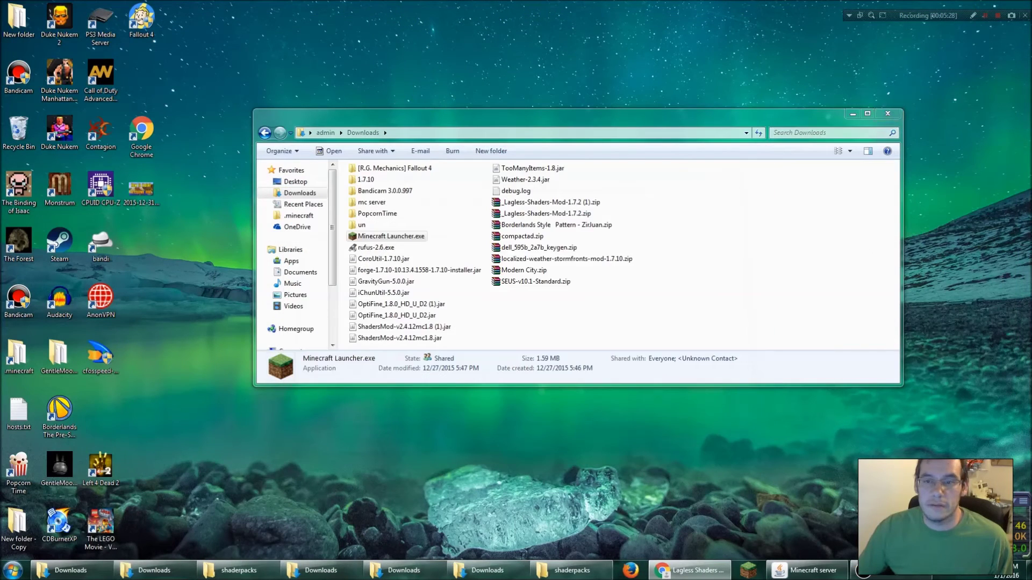
pyautogui.hotkey('alt', 'F4')
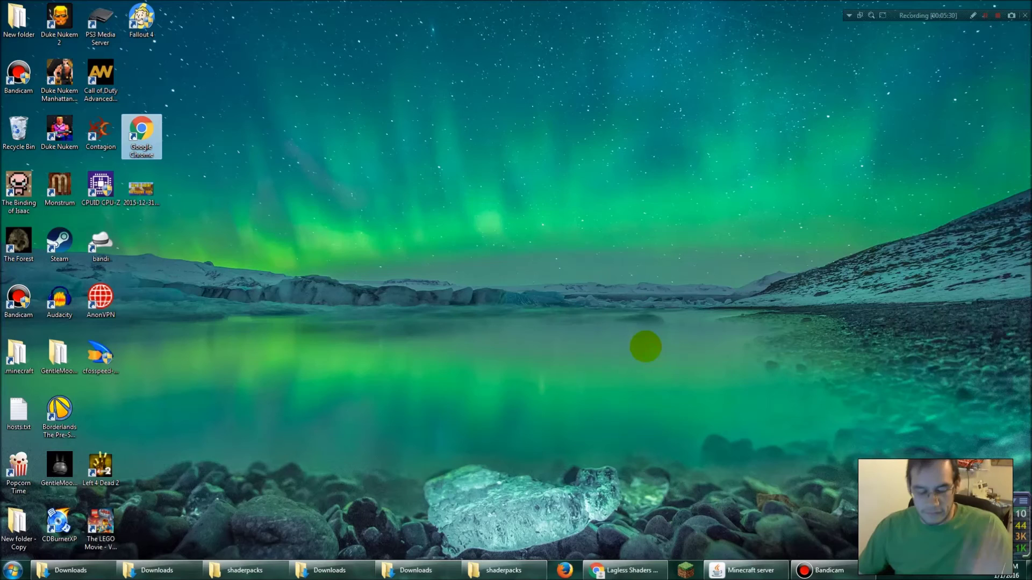
# - Open the Downloads folder, run Minecraft Launcher.exe, and start the game with the 1.8-ShadersMod profile
pyautogui.press('super+e')
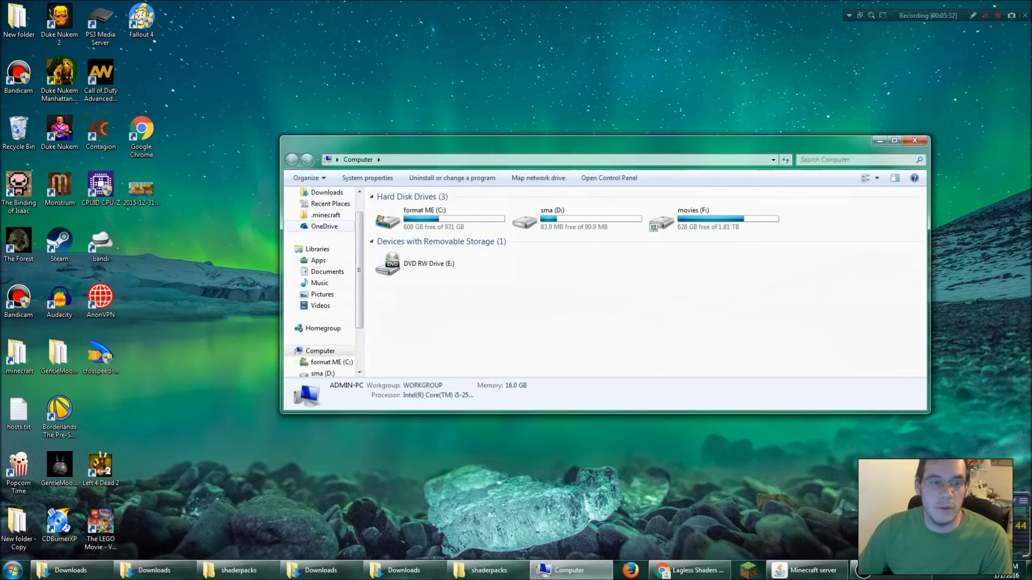
pyautogui.click(326, 193)
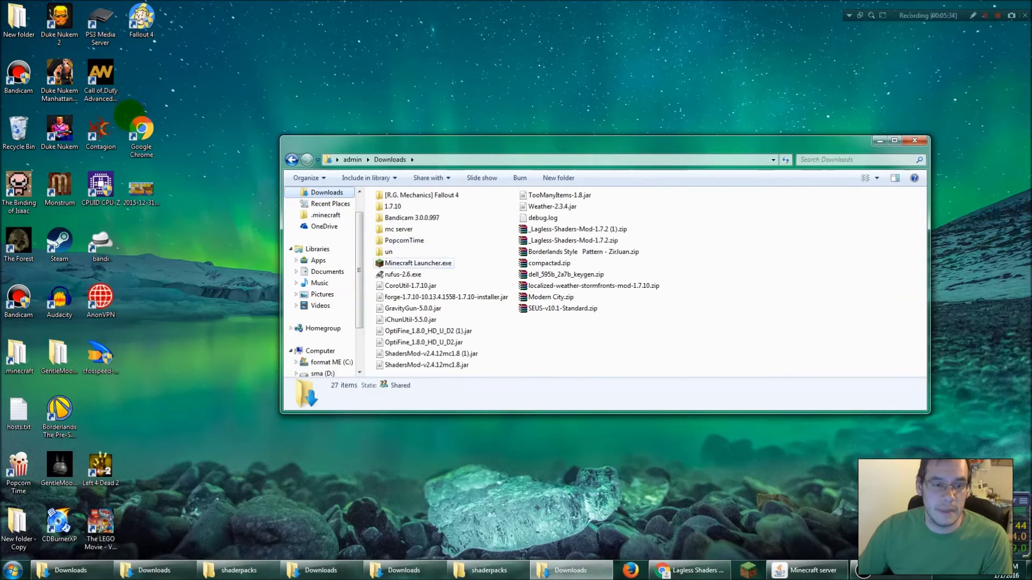
pyautogui.doubleClick(418, 262)
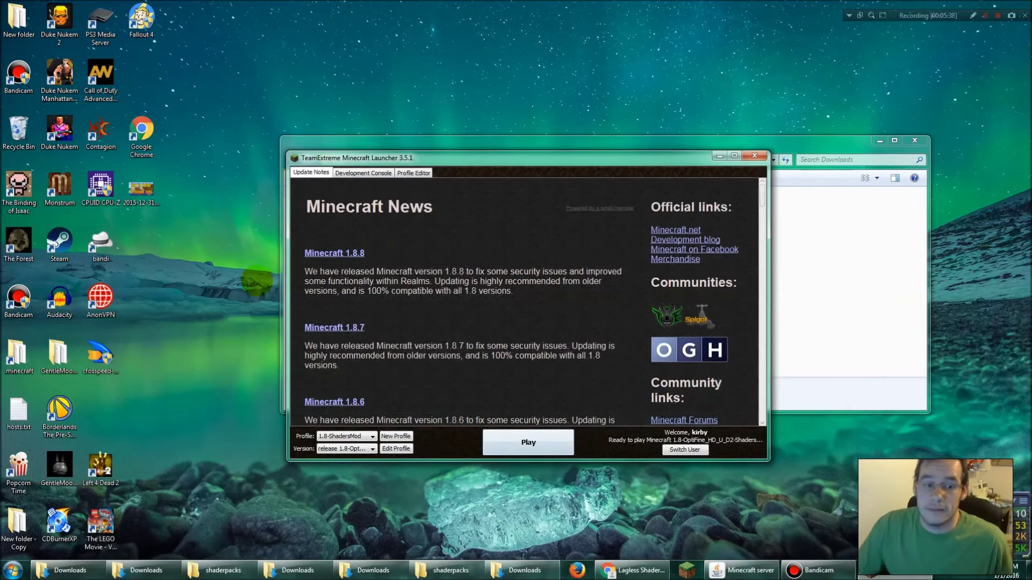
pyautogui.press('Return')
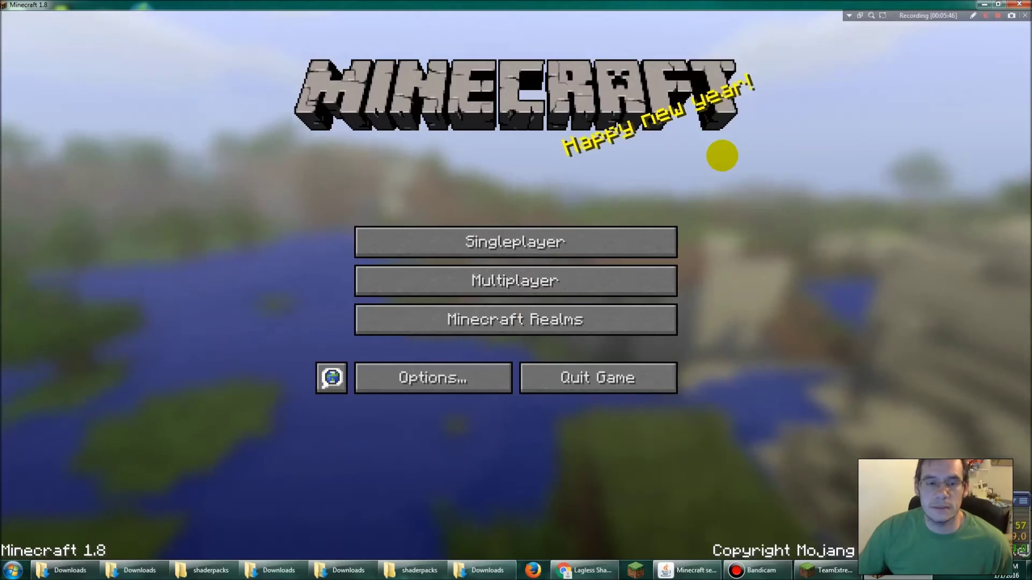
# - Load the singleplayer world "optiworld"
pyautogui.click(562, 237)
pyautogui.click(428, 80)
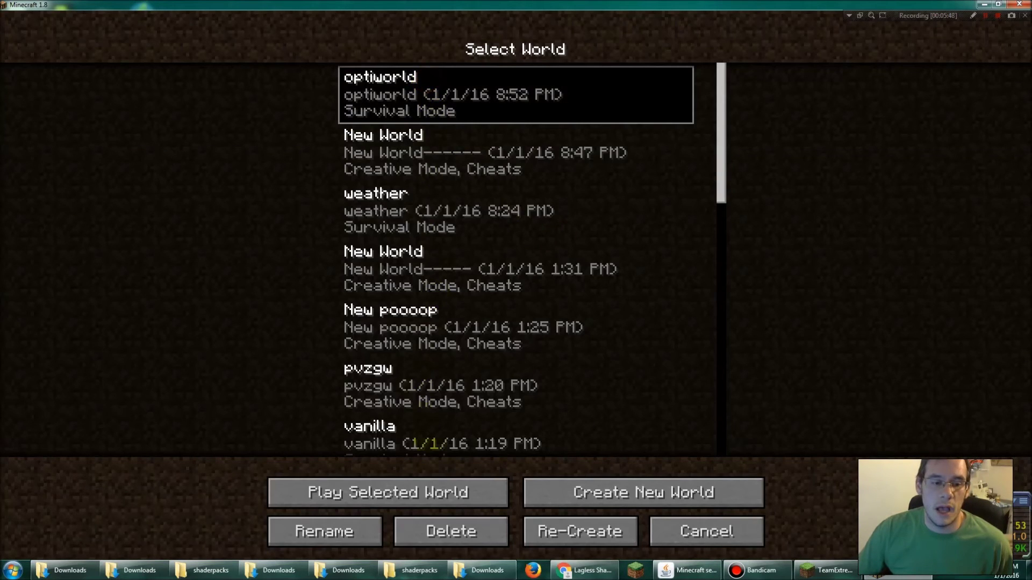
pyautogui.click(427, 481)
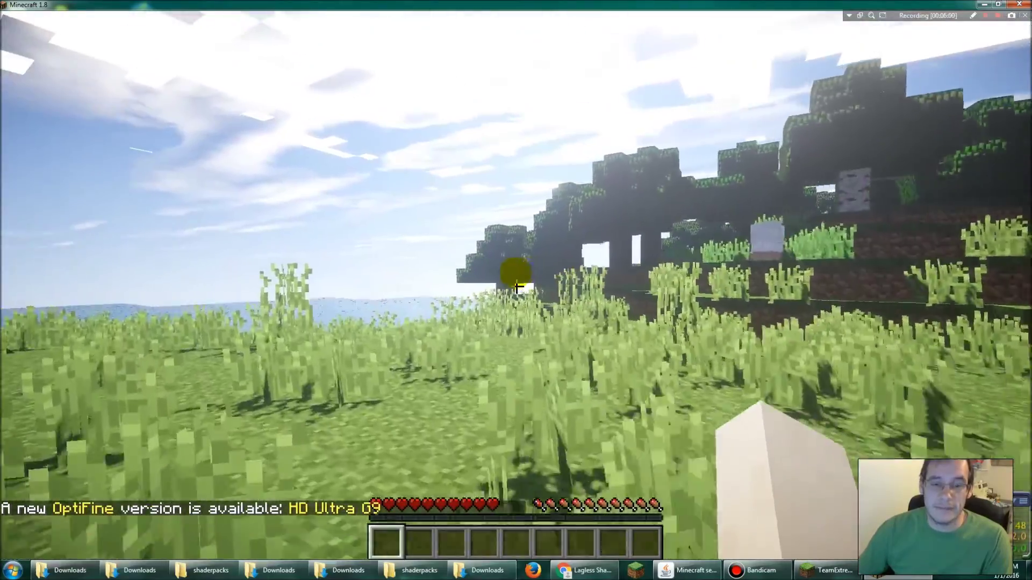
pyautogui.press('e')
pyautogui.press('Escape')
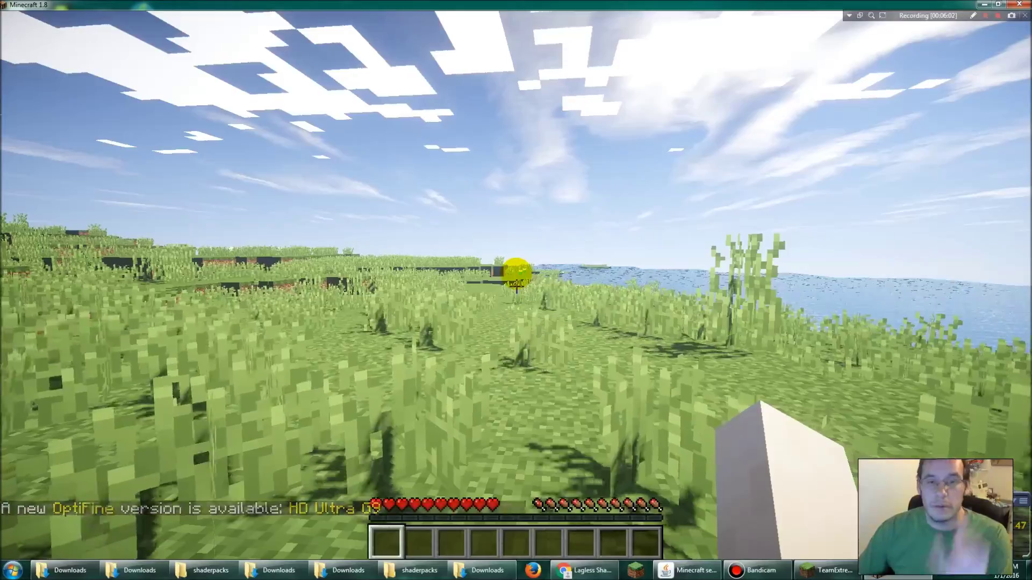
# - Switch the shader pack to _Lagless-Shaders-Mod-1.7.2.zip in the Shaders options and return to the game
pyautogui.press('Escape')
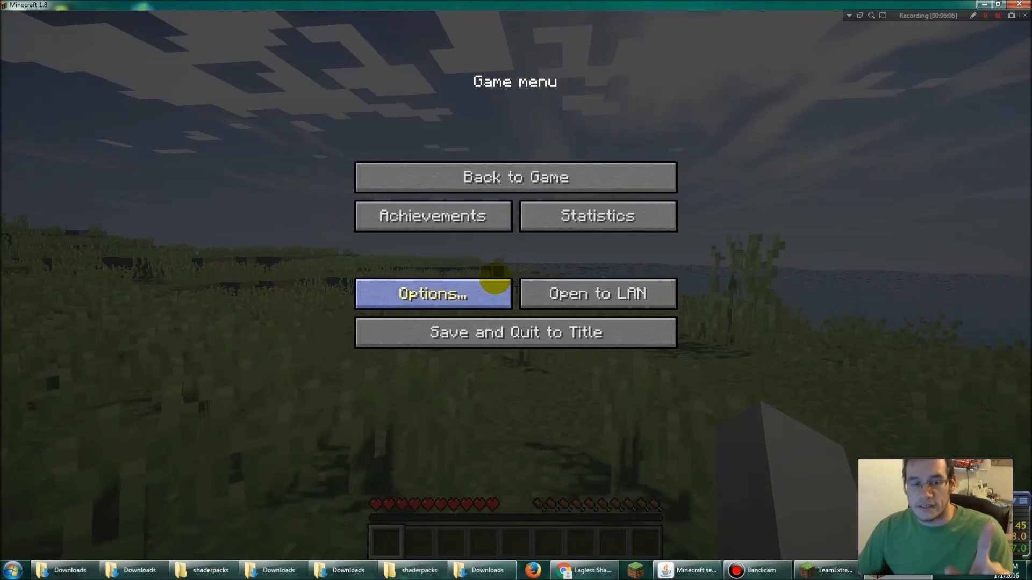
pyautogui.click(495, 279)
pyautogui.click(485, 291)
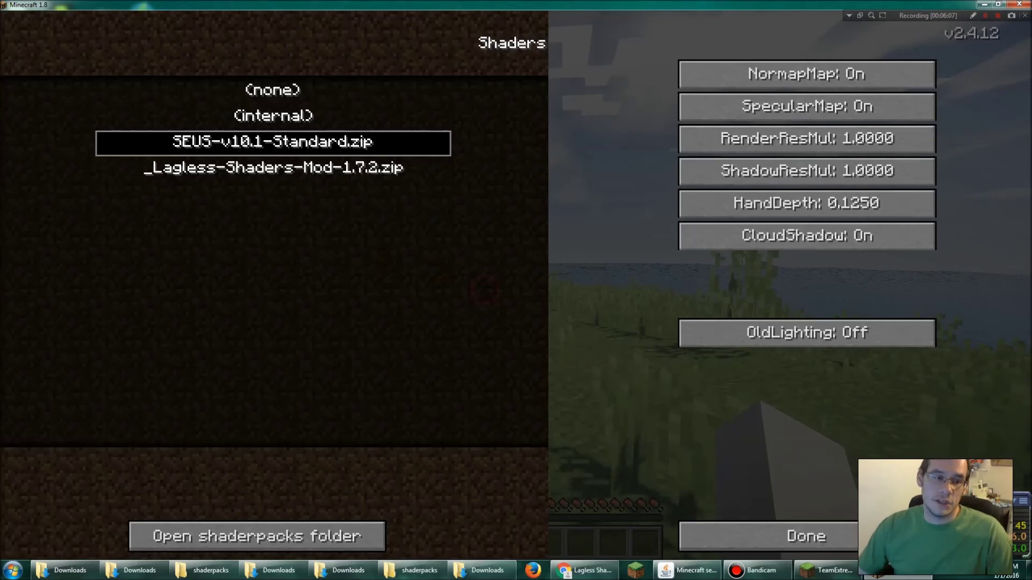
pyautogui.click(278, 159)
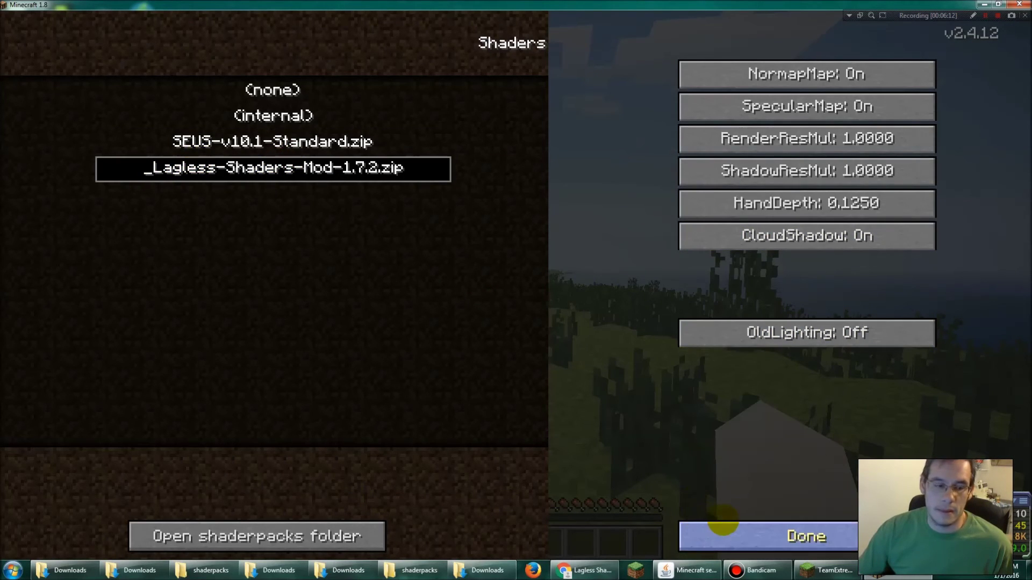
pyautogui.click(723, 520)
pyautogui.click(504, 382)
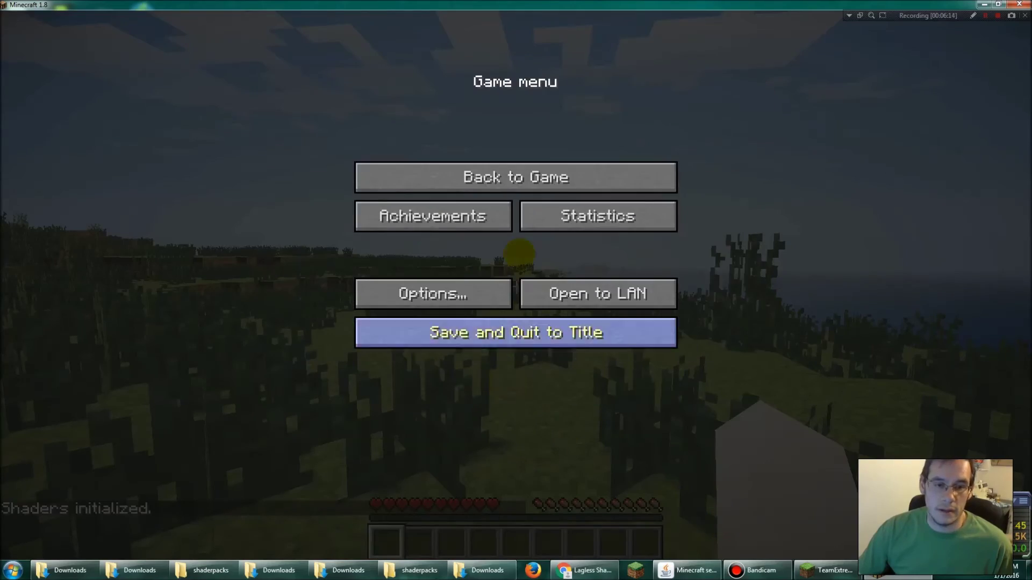
pyautogui.click(617, 167)
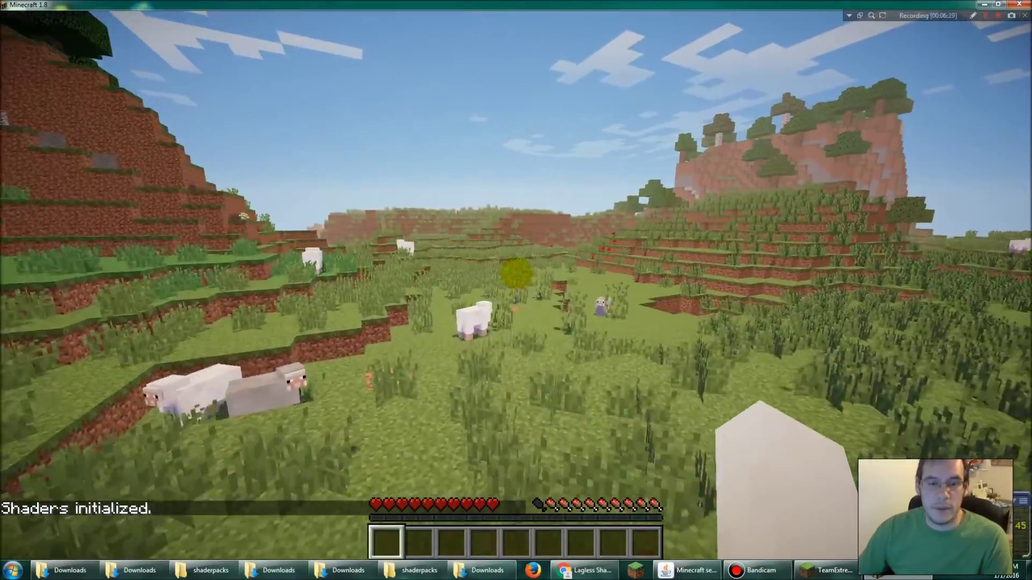
# - Walk across the grassy terrain and hills to examine how the world looks and runs with the Lagless shaders
pyautogui.press('w')
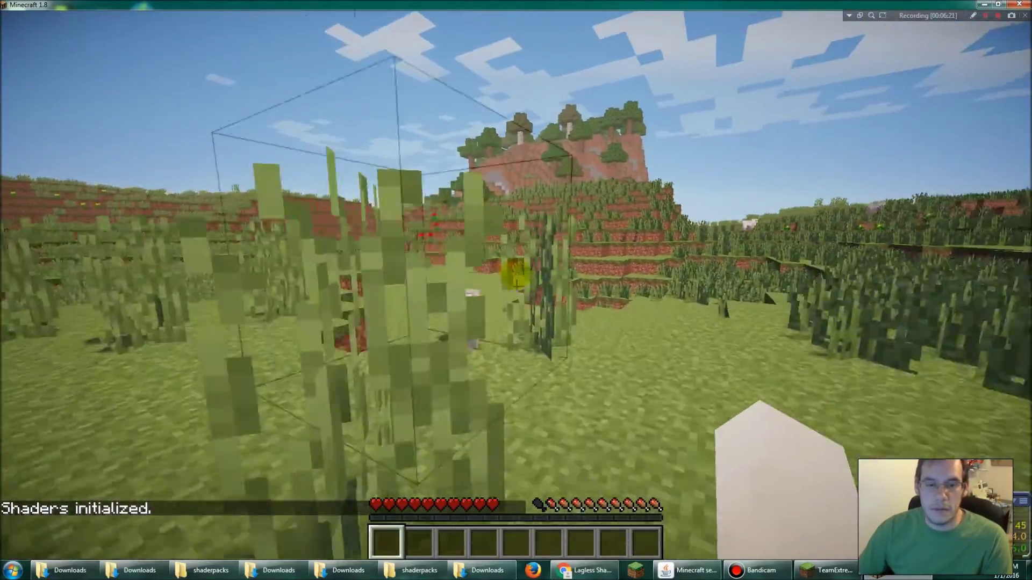
pyautogui.press('w')
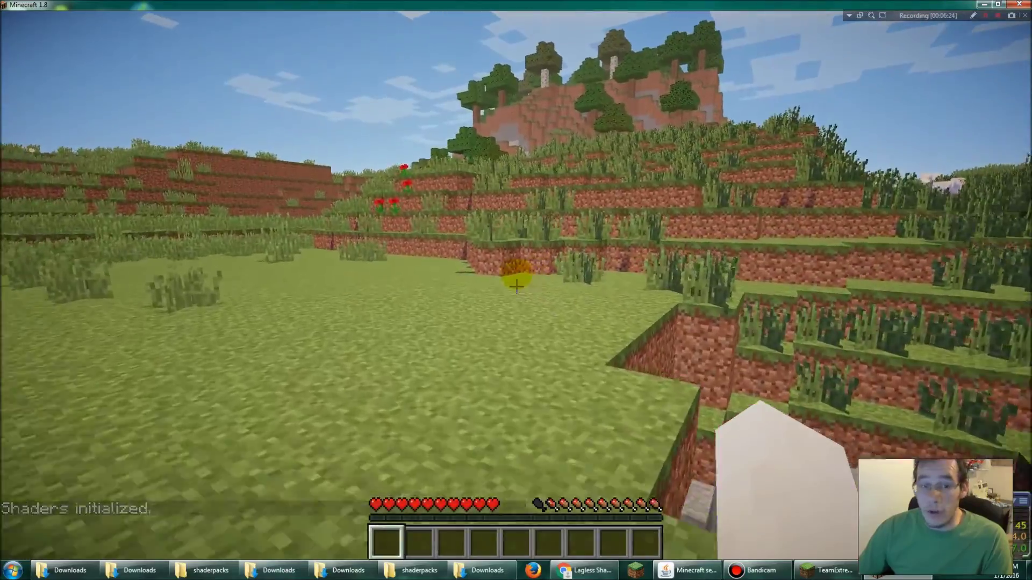
pyautogui.press('w')
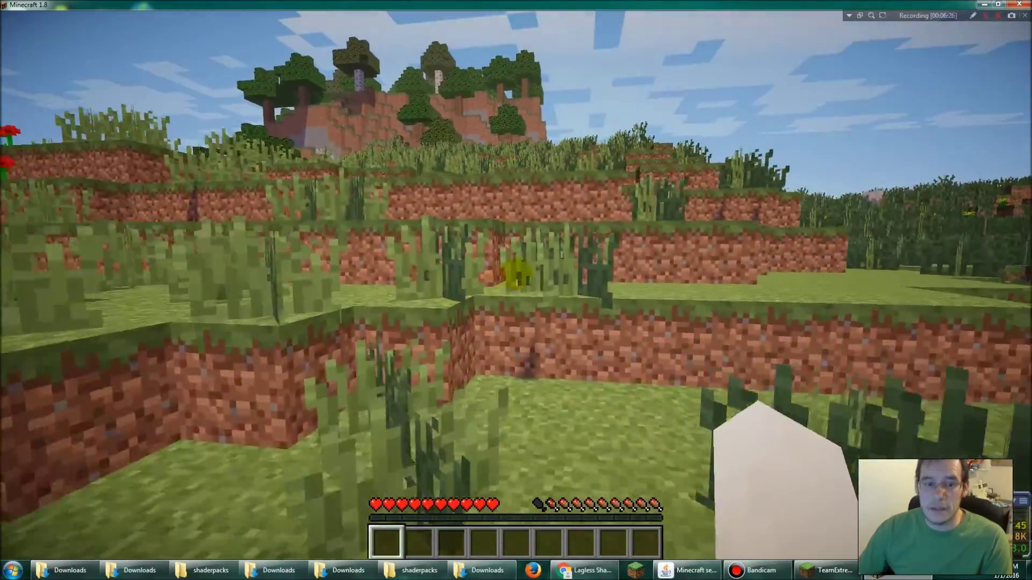
pyautogui.press('w')
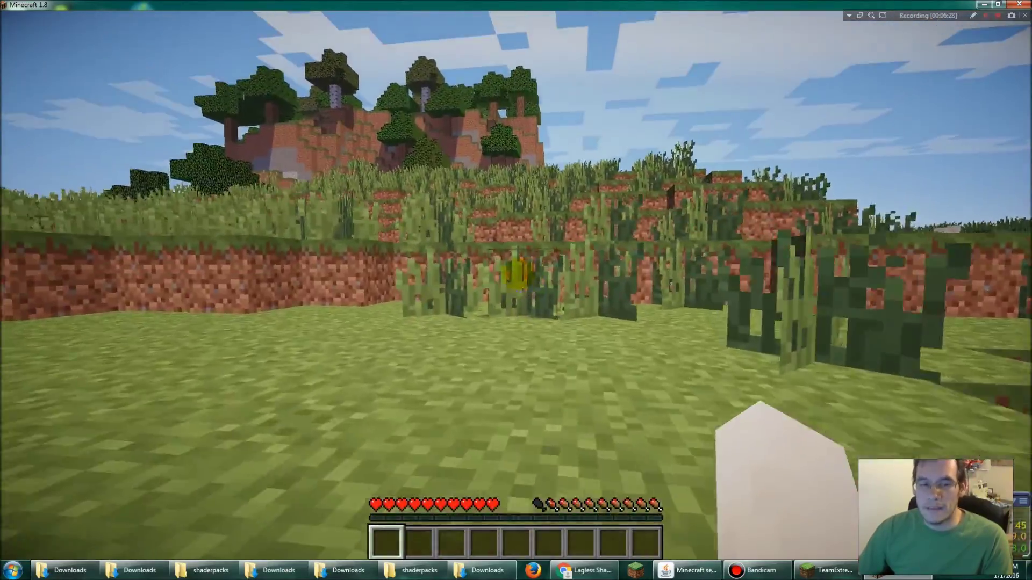
pyautogui.press('w')
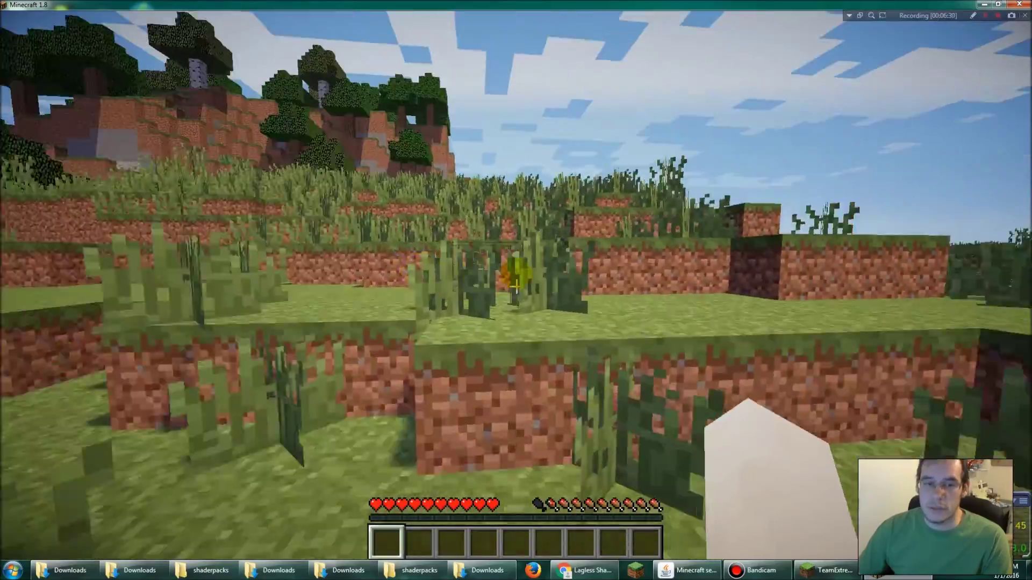
pyautogui.press('w')
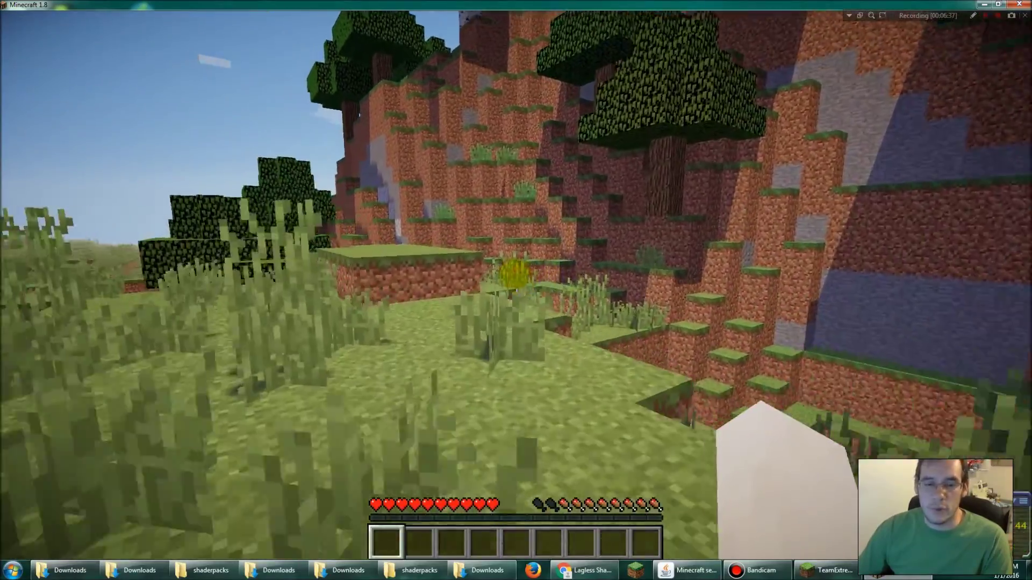
pyautogui.press('w')
pyautogui.press('space')
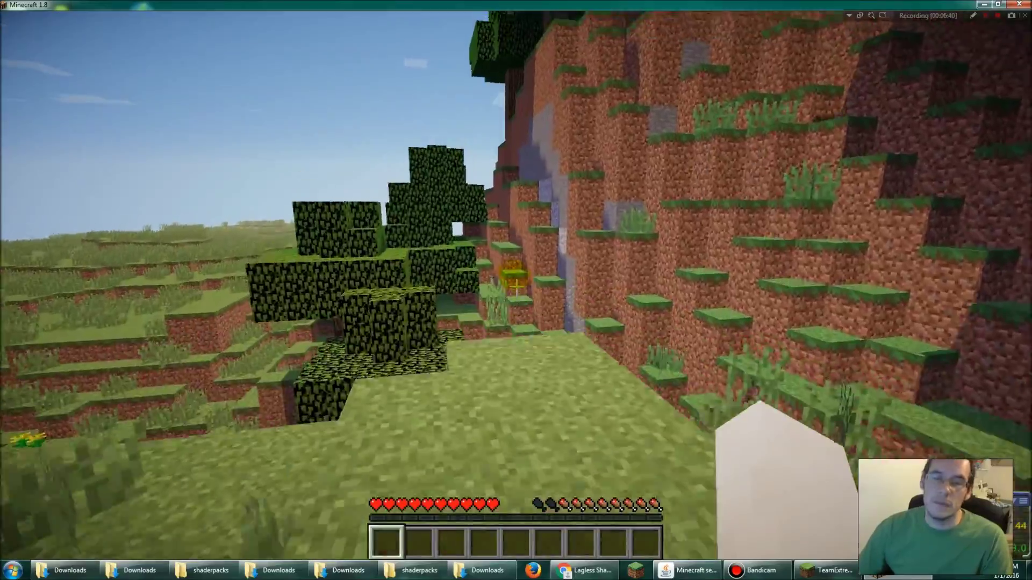
pyautogui.press('w')
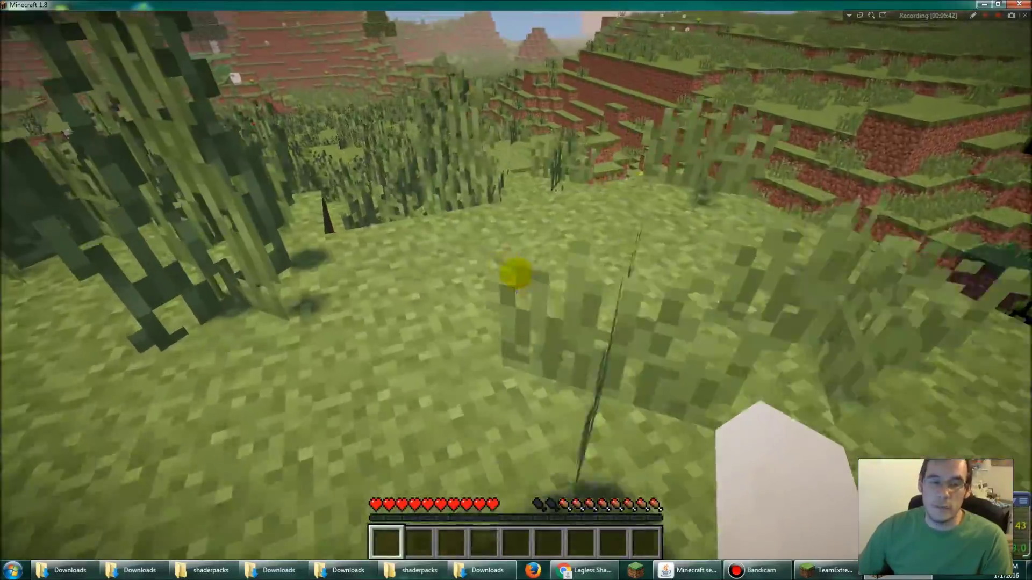
pyautogui.press('w')
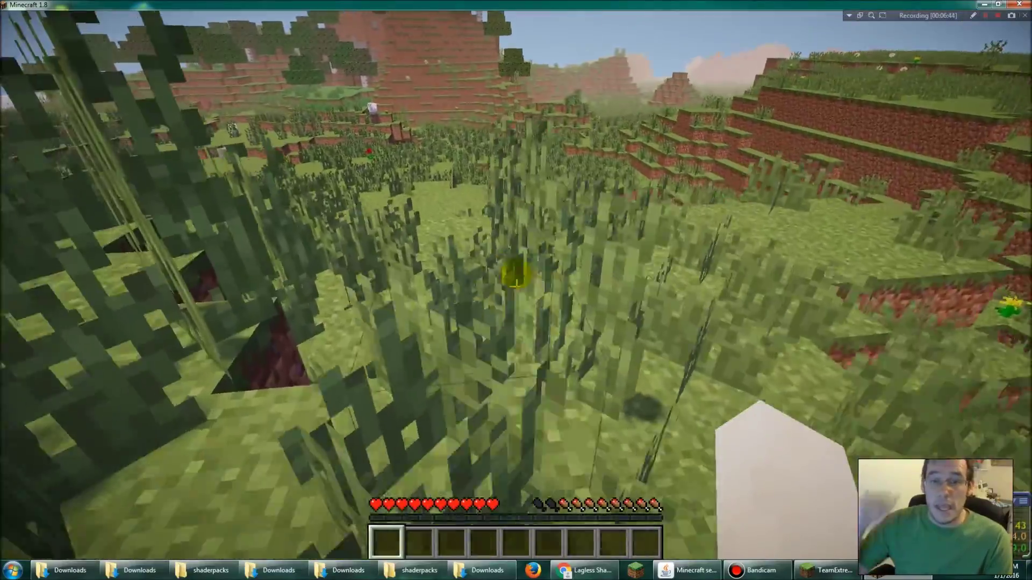
pyautogui.press('w')
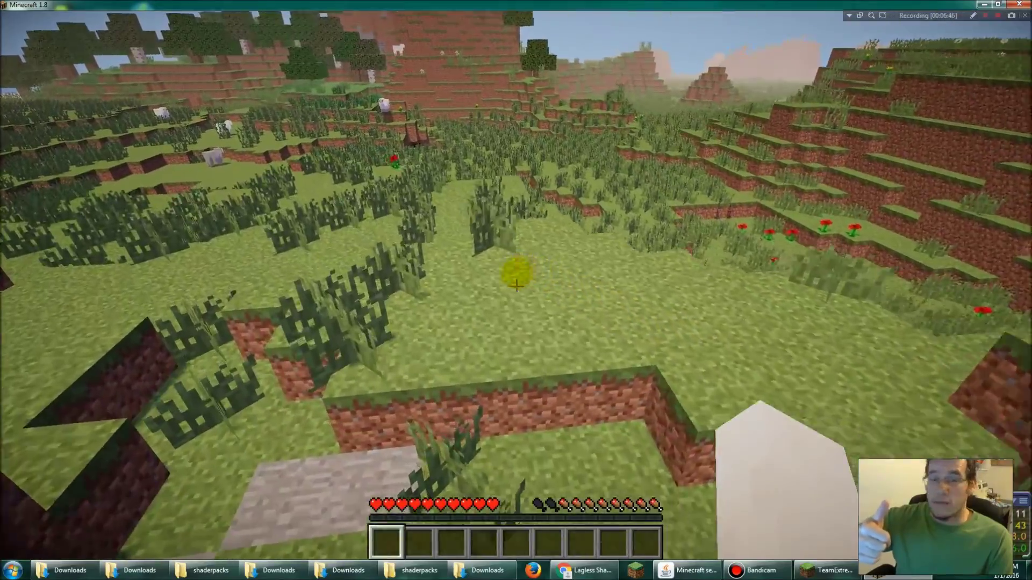
pyautogui.press('w')
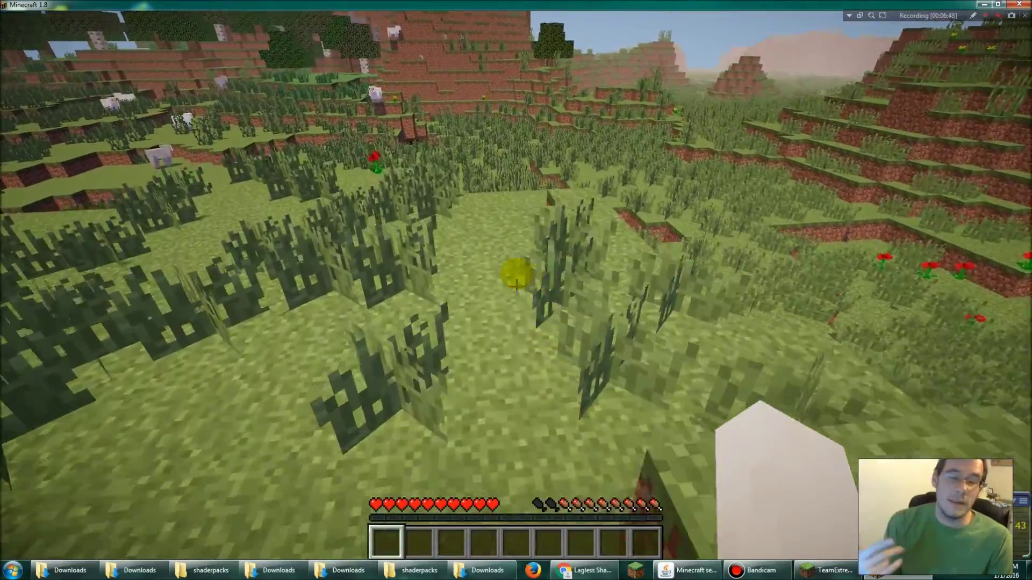
pyautogui.press('w')
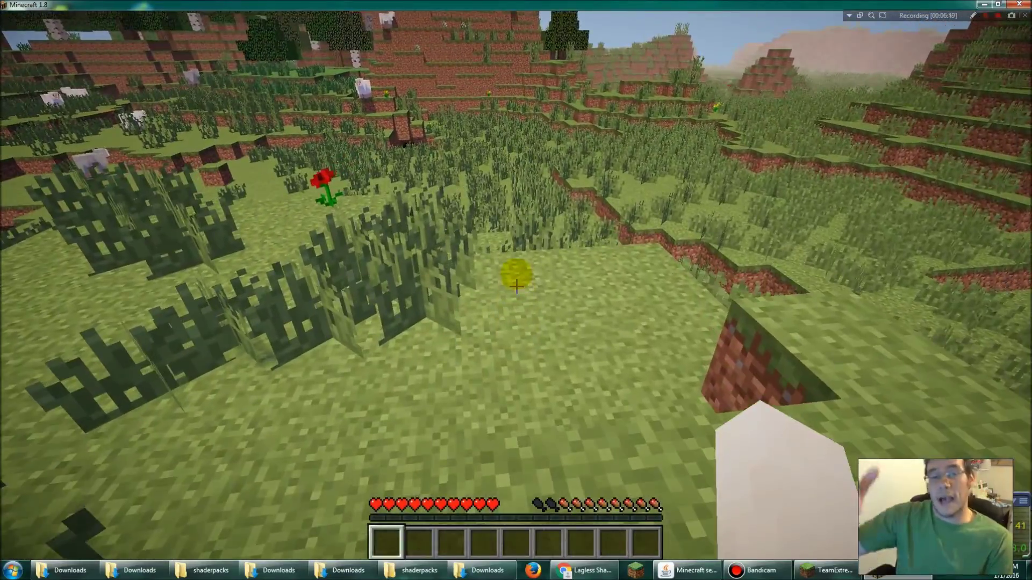